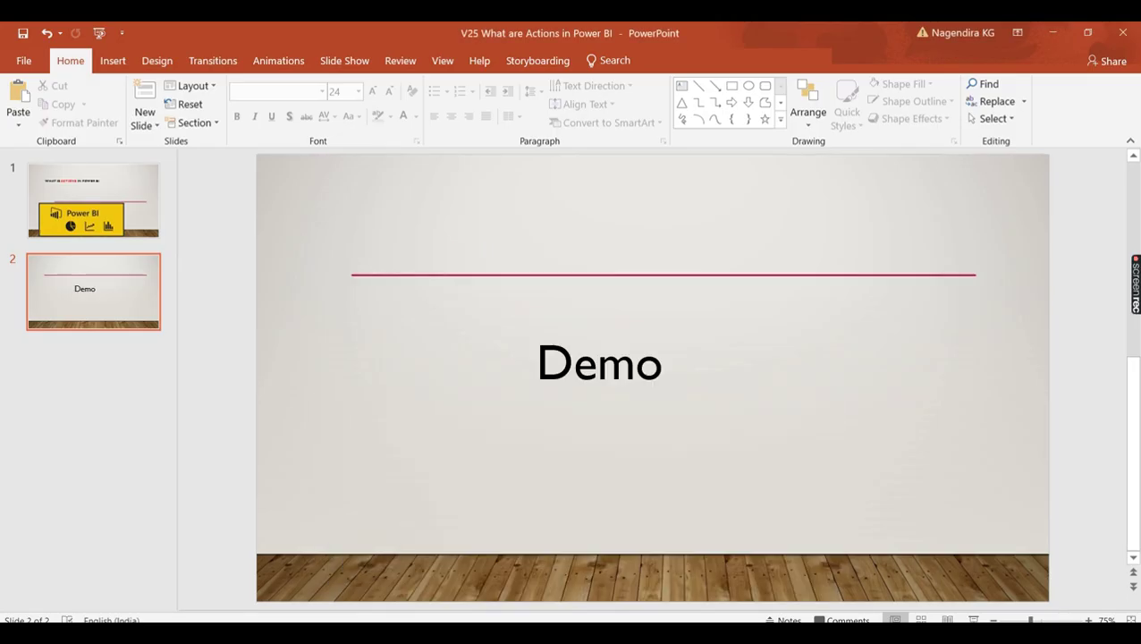
Step: Drag the Location slicer's right edge left to free space at the Dashboard's top right
click(644, 572)
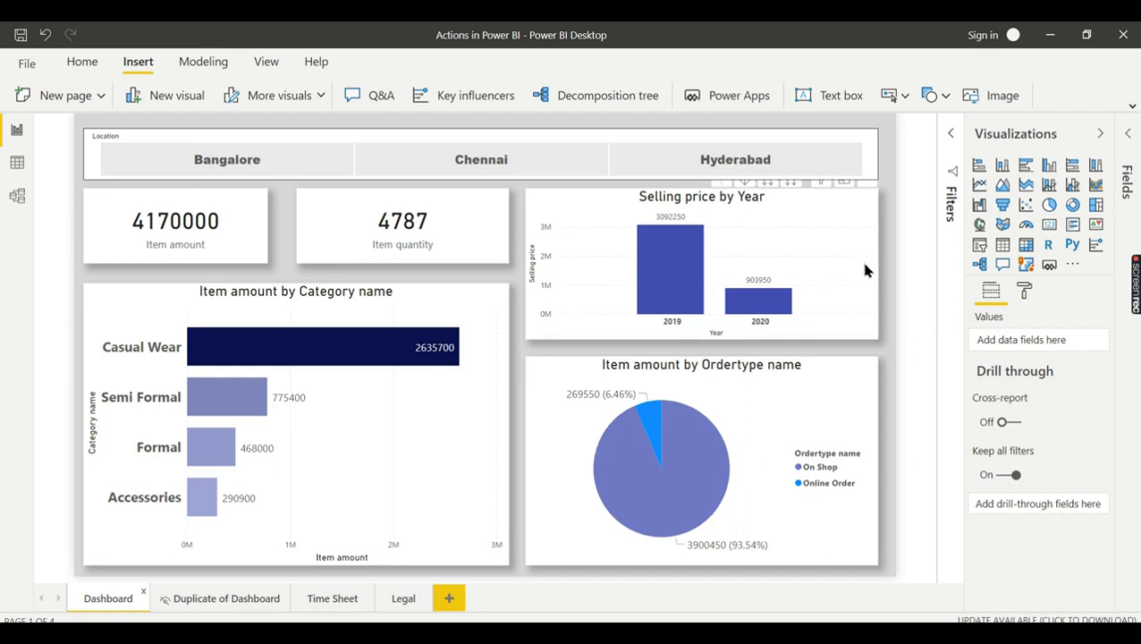
mouse_move(756, 208)
click(756, 205)
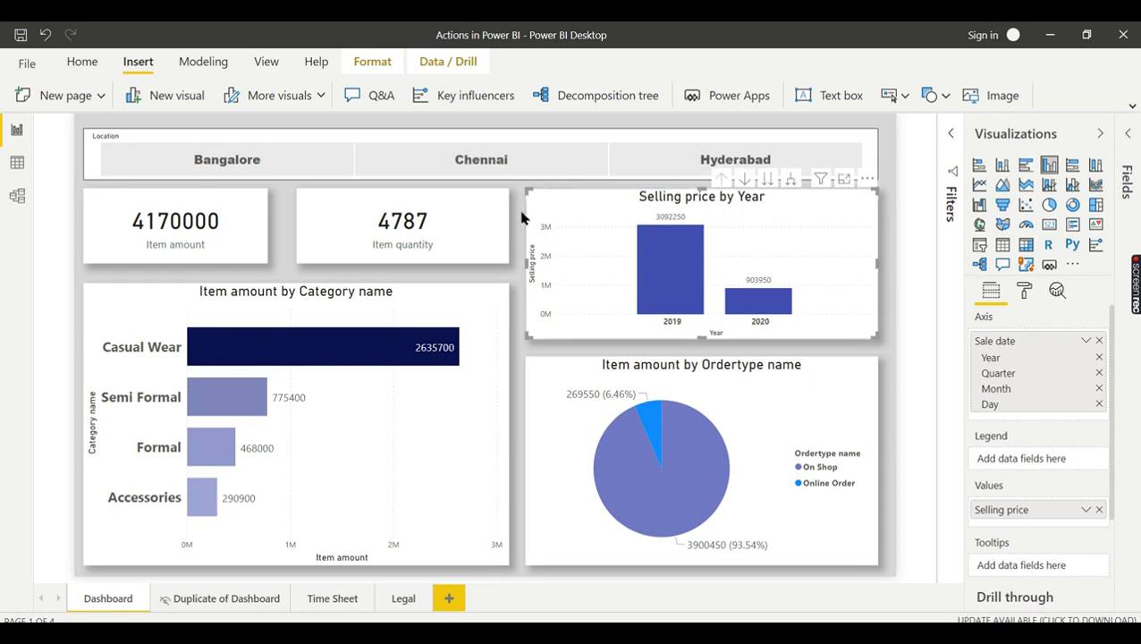
click(1023, 290)
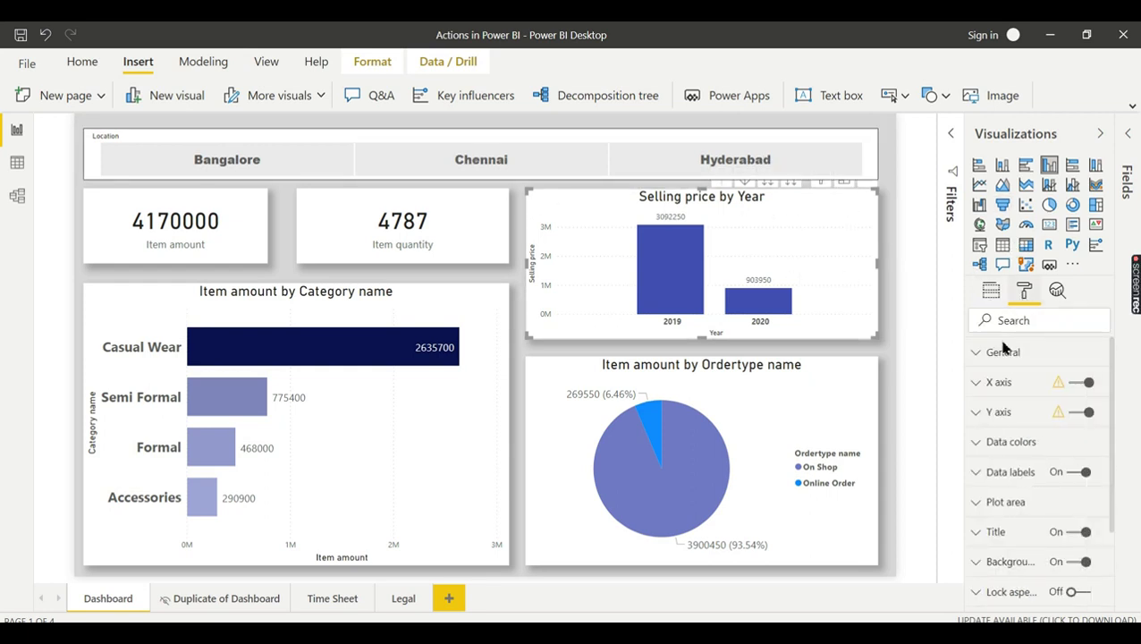
scroll(1006, 402, down, 2)
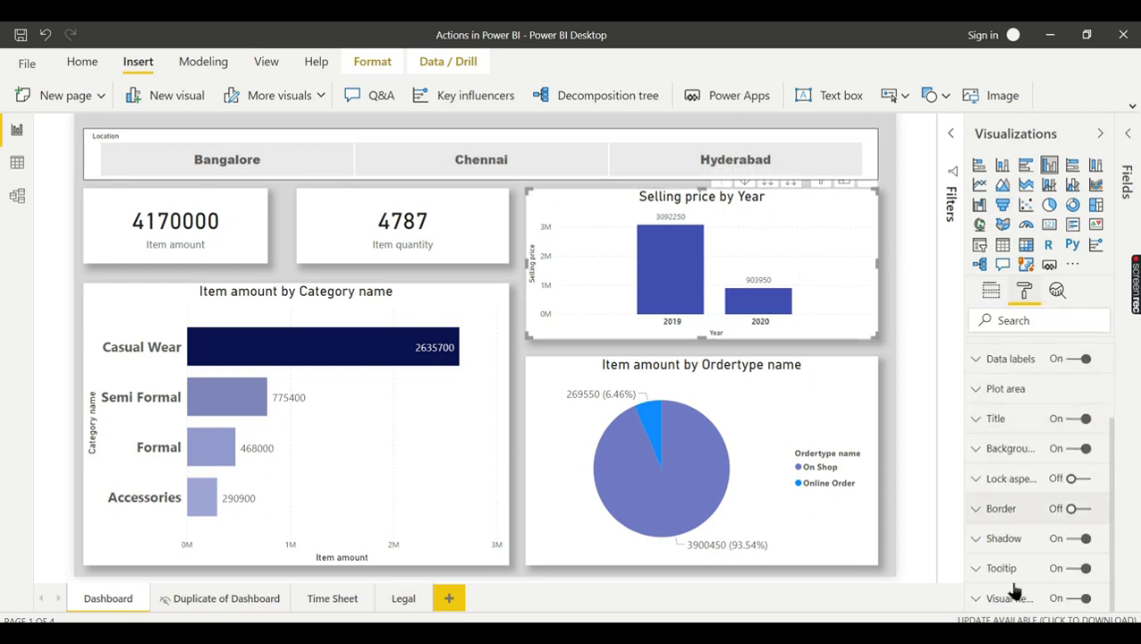
click(777, 134)
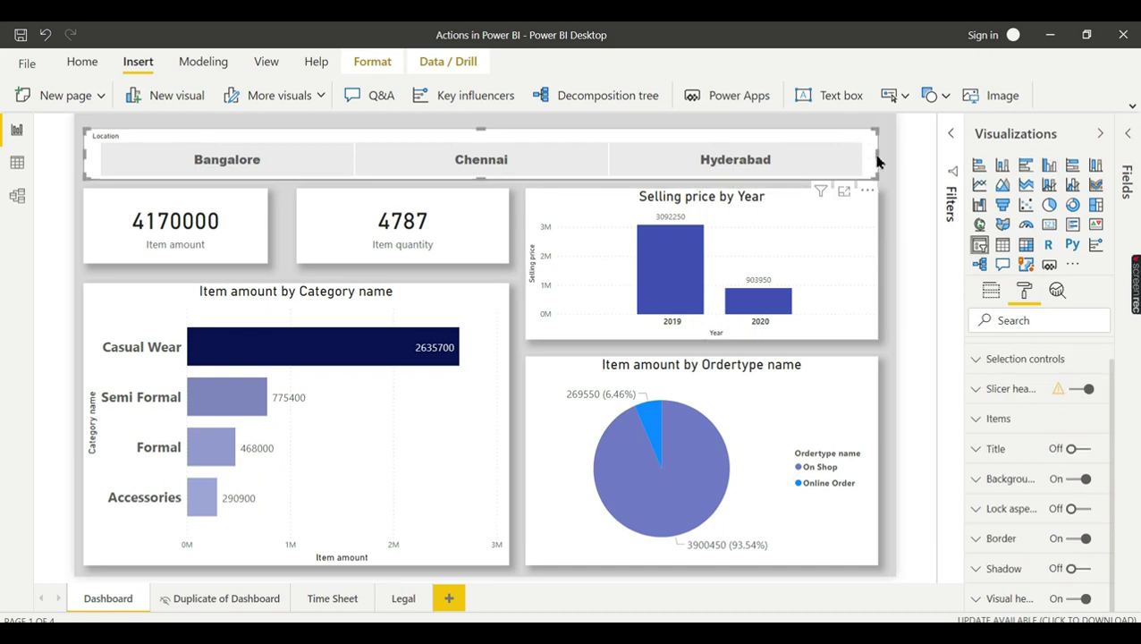
drag(877, 152, 644, 144)
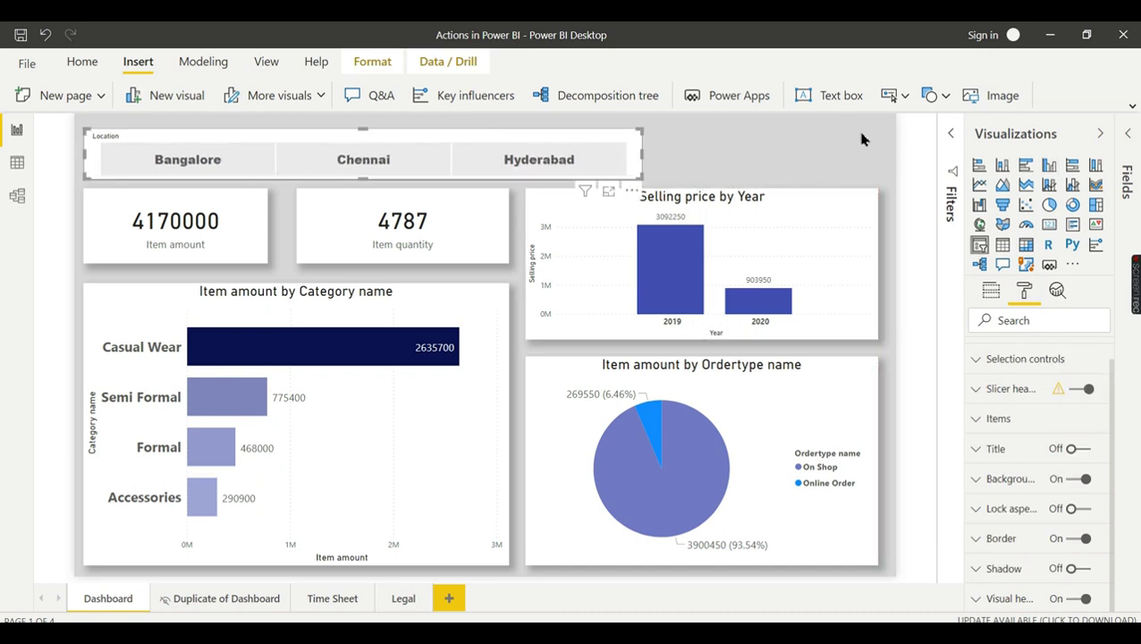
Step: Insert a right-arrow button and place it beside the Location slicer at top right
click(906, 97)
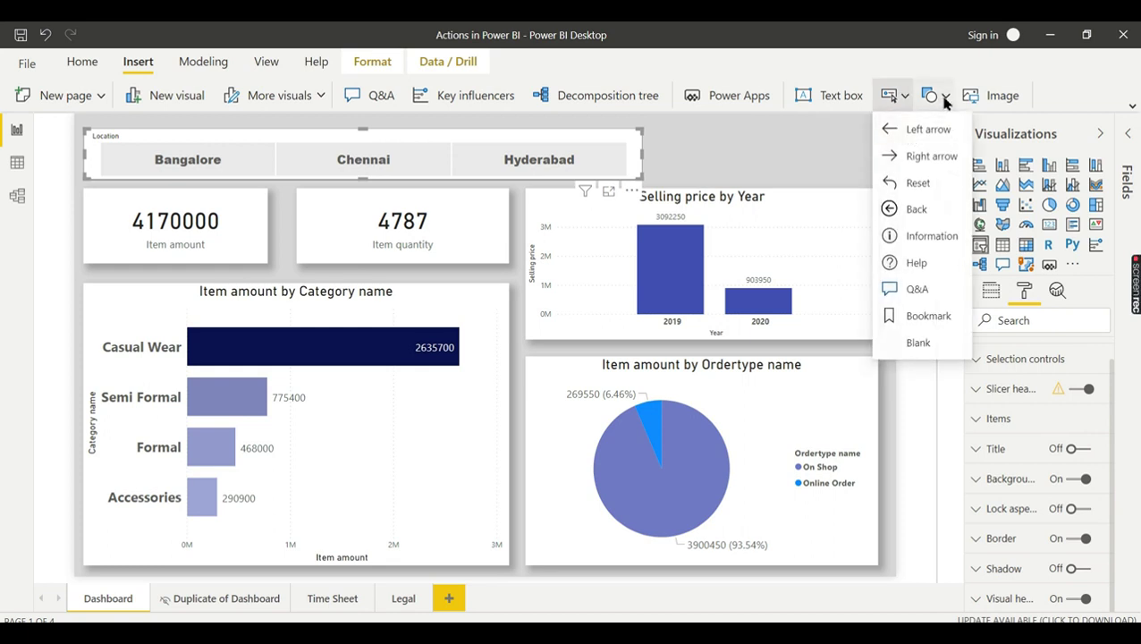
click(907, 156)
mouse_move(116, 128)
mouse_down()
mouse_move(797, 144)
mouse_move(829, 166)
mouse_up()
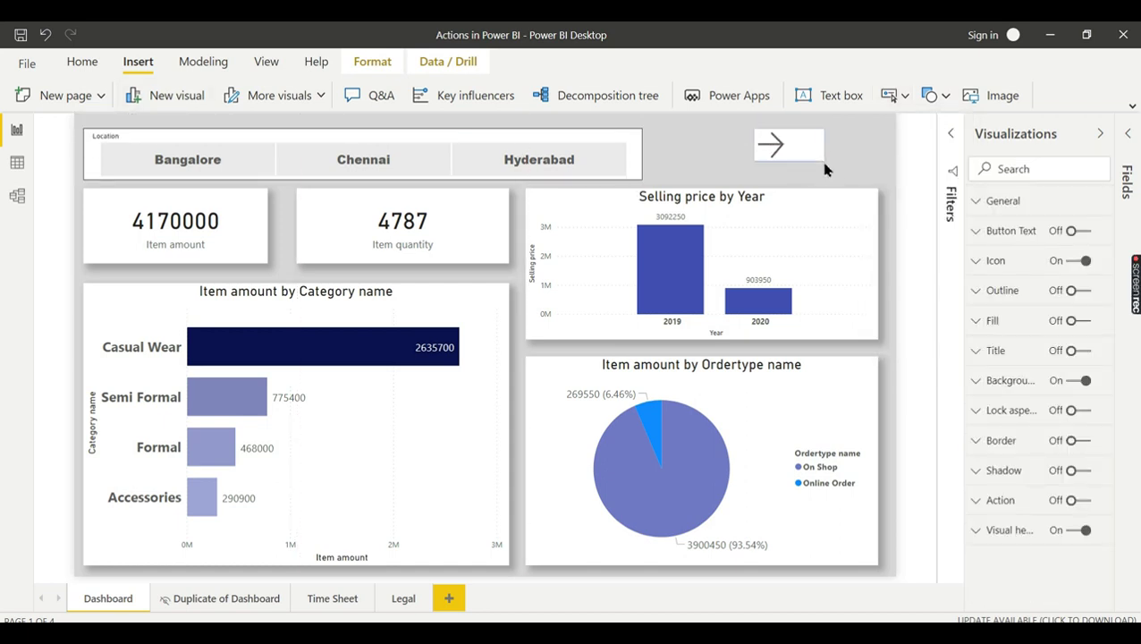
mouse_move(803, 234)
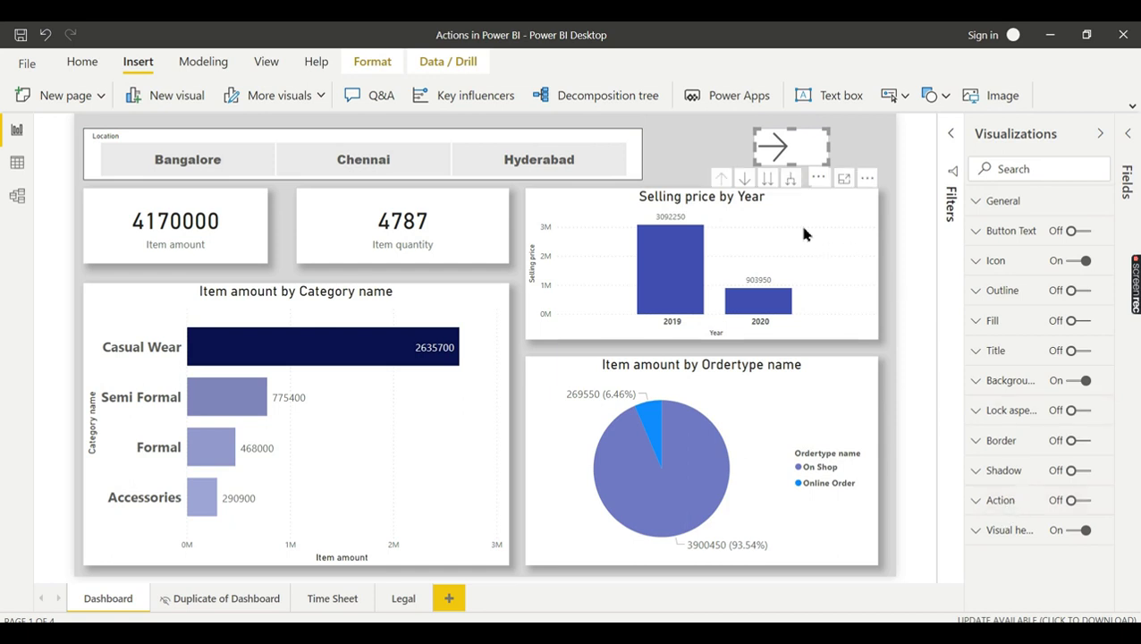
click(775, 204)
scroll(1028, 461, down, 3)
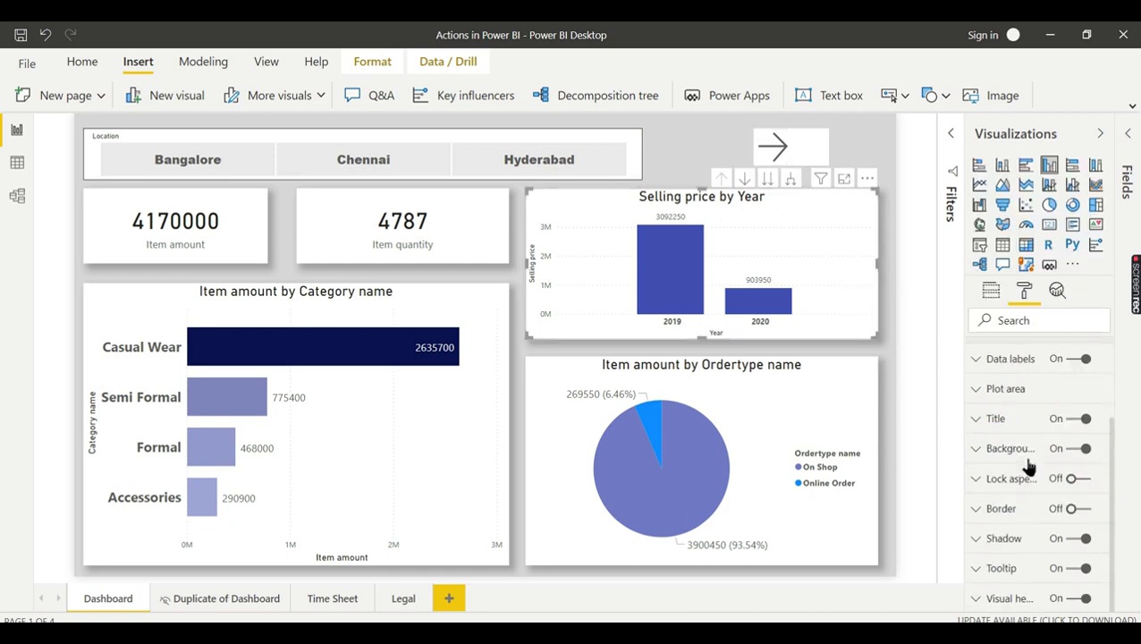
scroll(997, 447, up, 3)
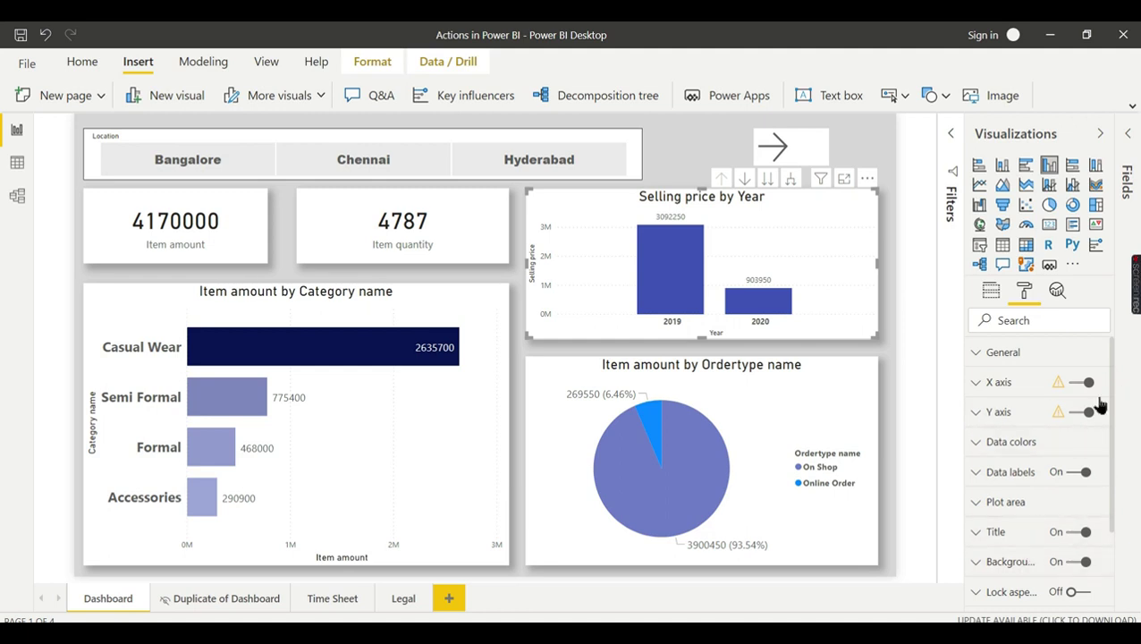
click(699, 137)
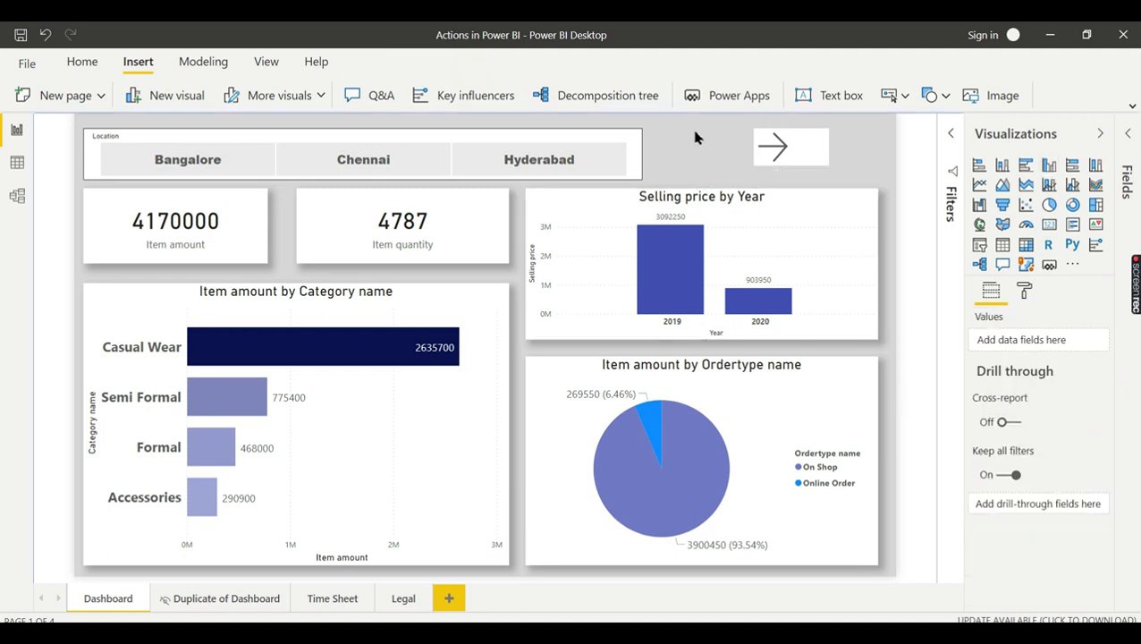
click(805, 147)
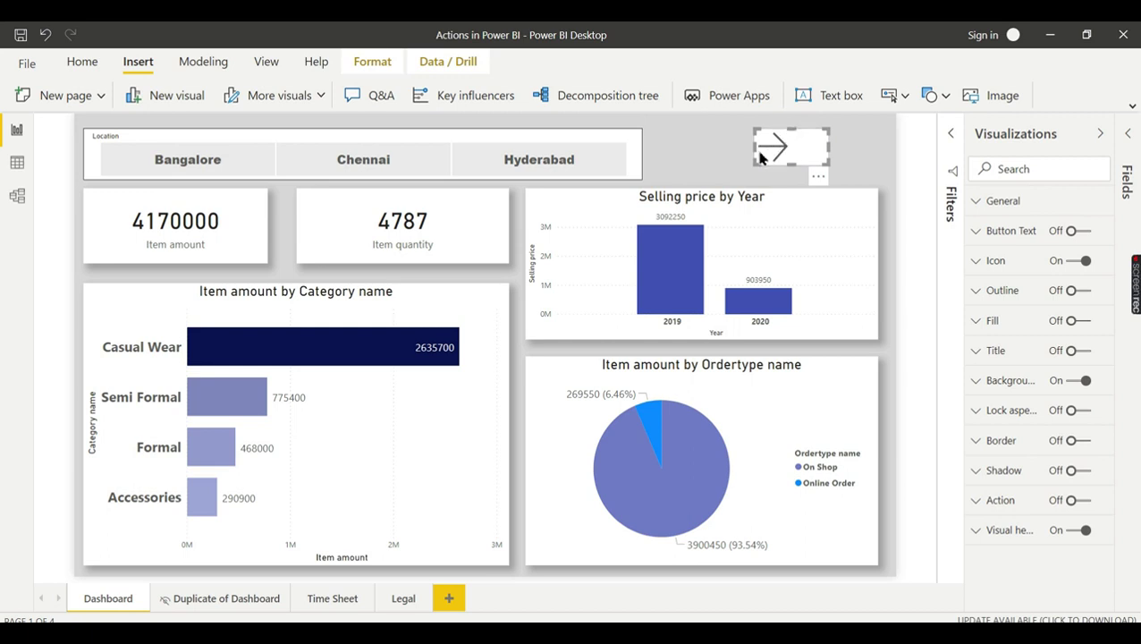
Step: Turn on the arrow button's Action setting
click(1078, 500)
click(999, 500)
scroll(1070, 528, down, 1)
click(1015, 474)
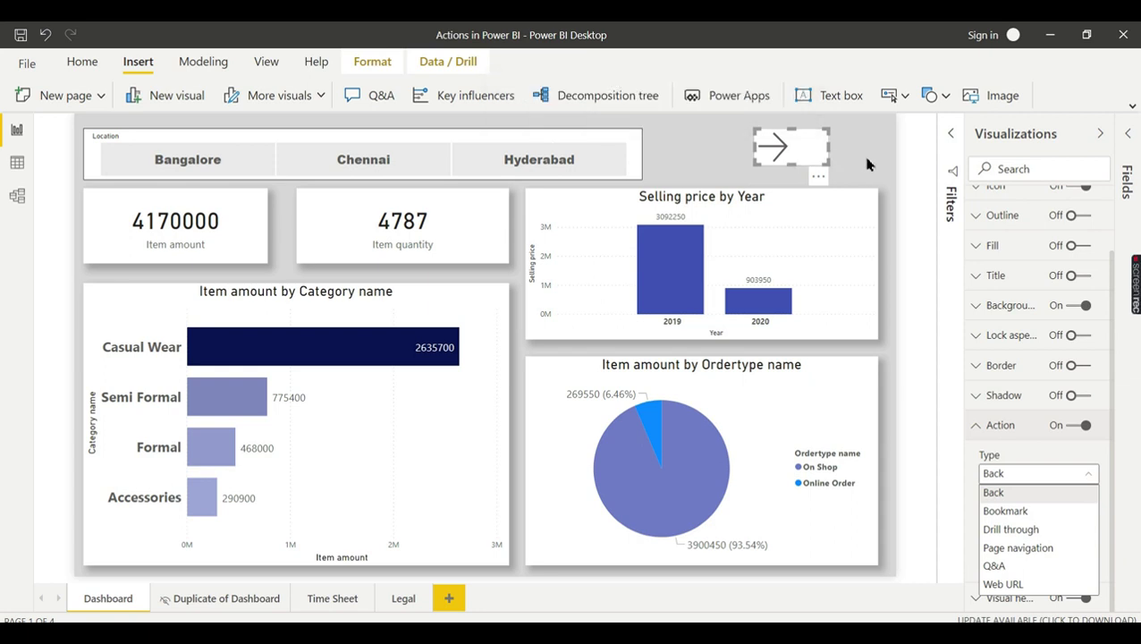
click(1032, 454)
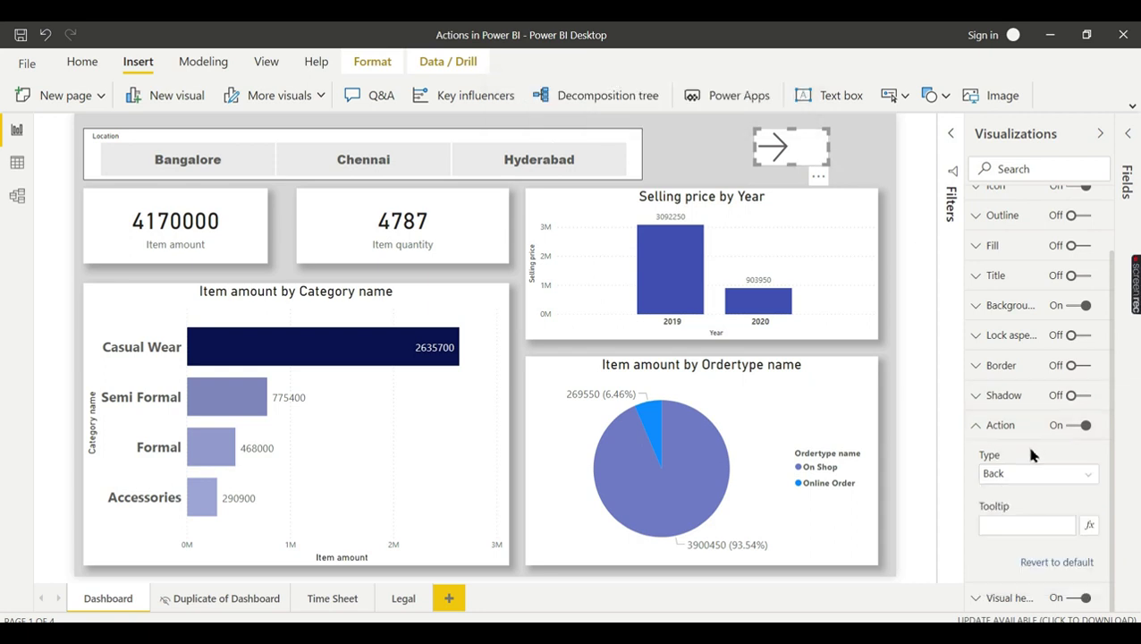
click(864, 141)
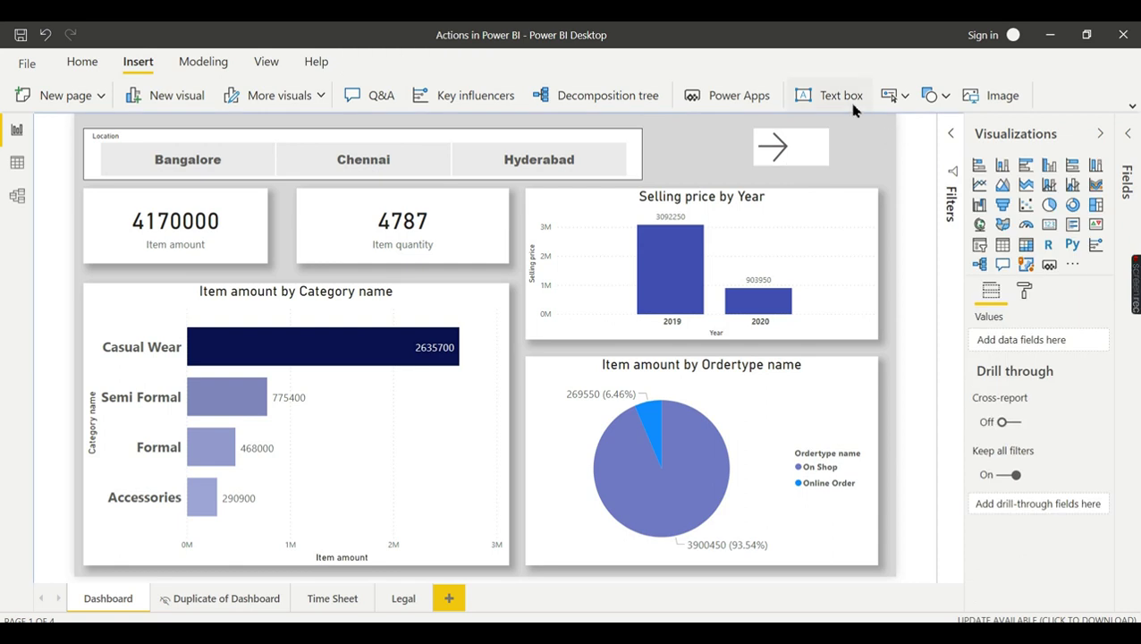
click(796, 147)
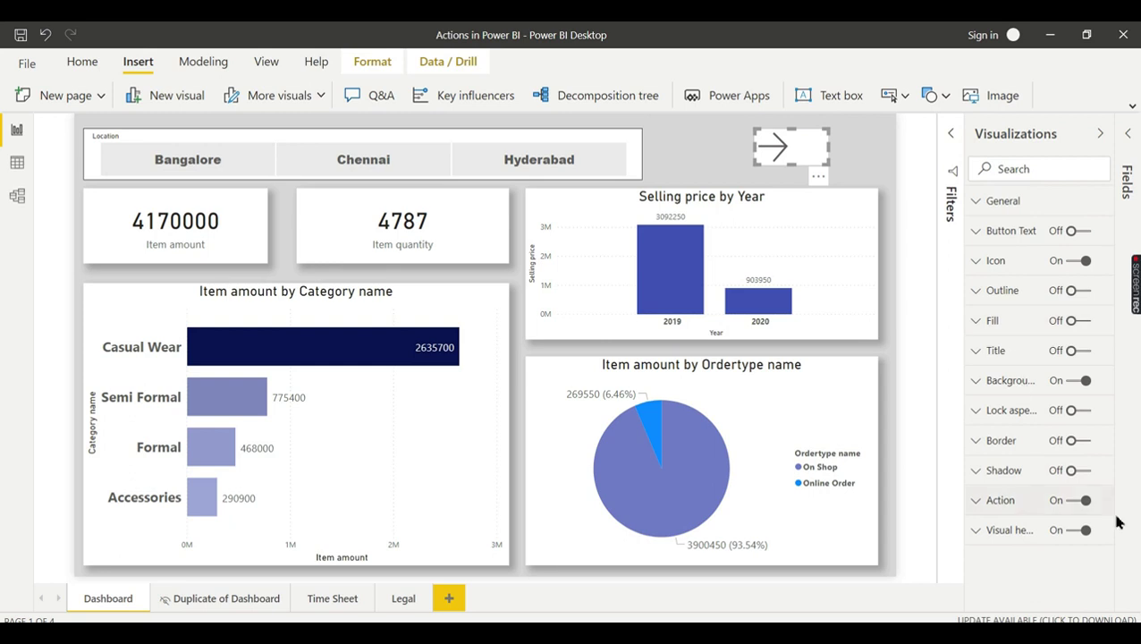
Step: Set the button action to Page navigation with destination Legal
click(1051, 500)
scroll(1051, 510, down, 2)
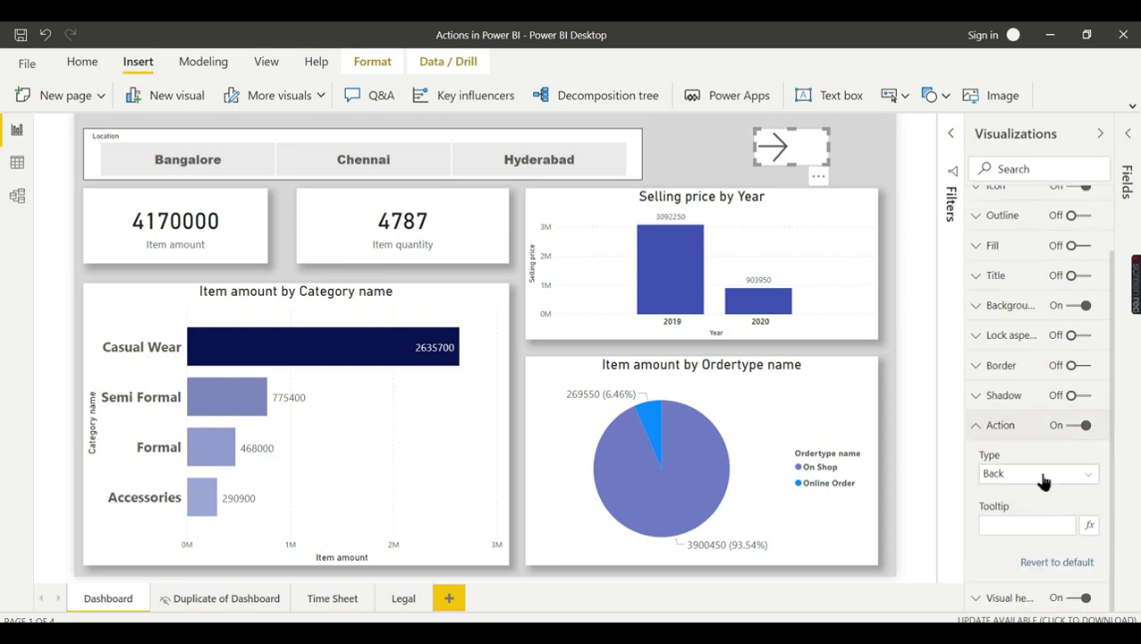
click(1042, 476)
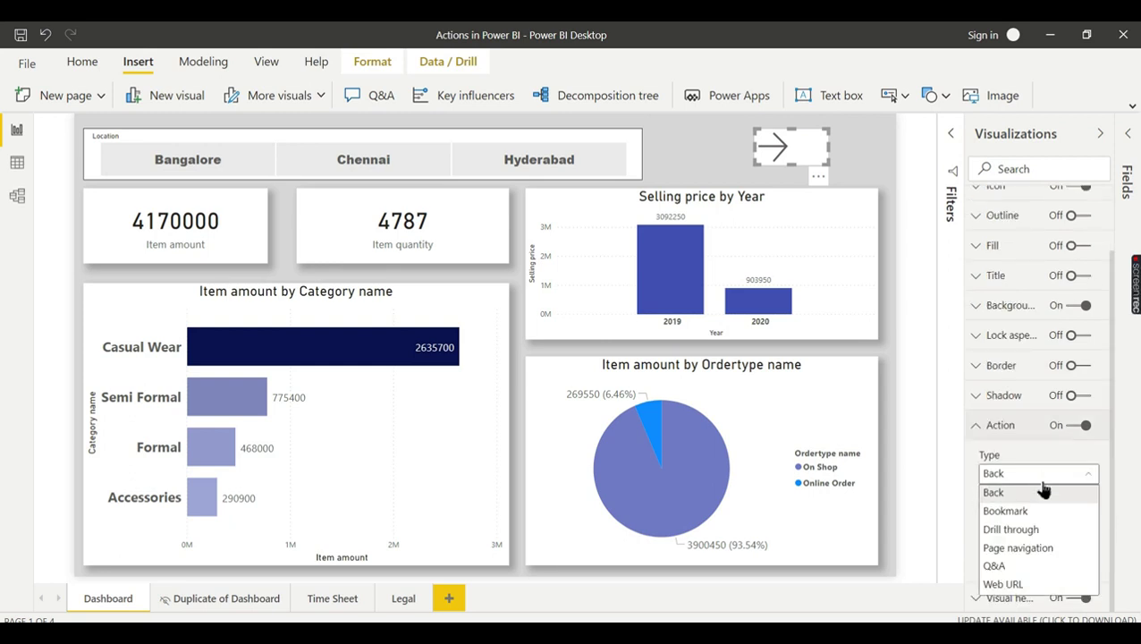
click(1019, 548)
scroll(1041, 514, down, 1)
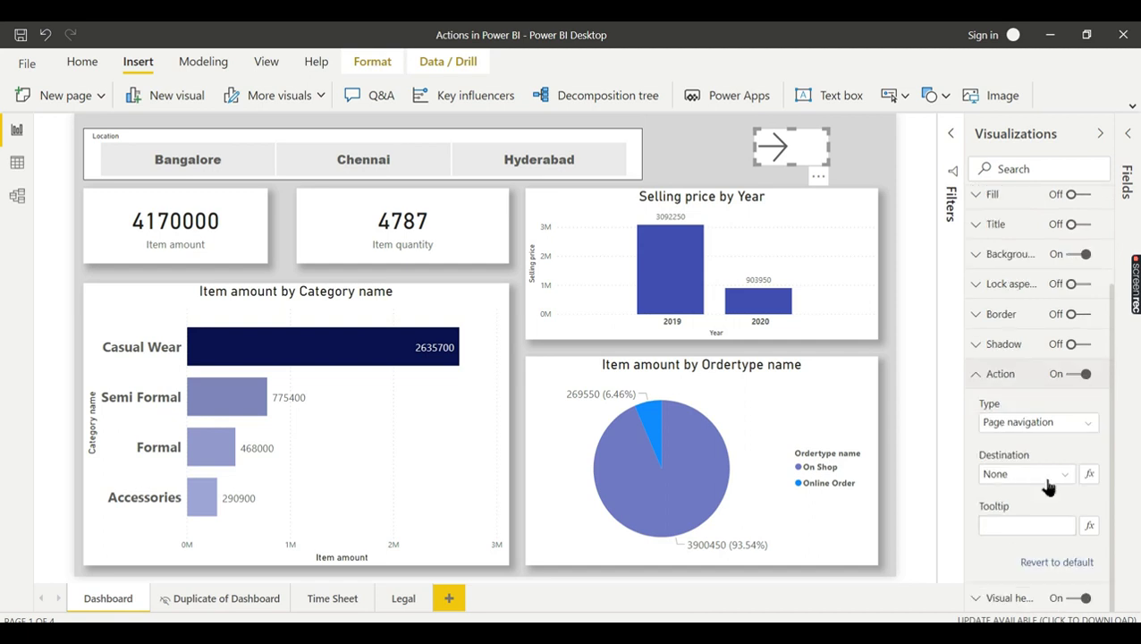
click(1047, 483)
click(1024, 548)
click(663, 163)
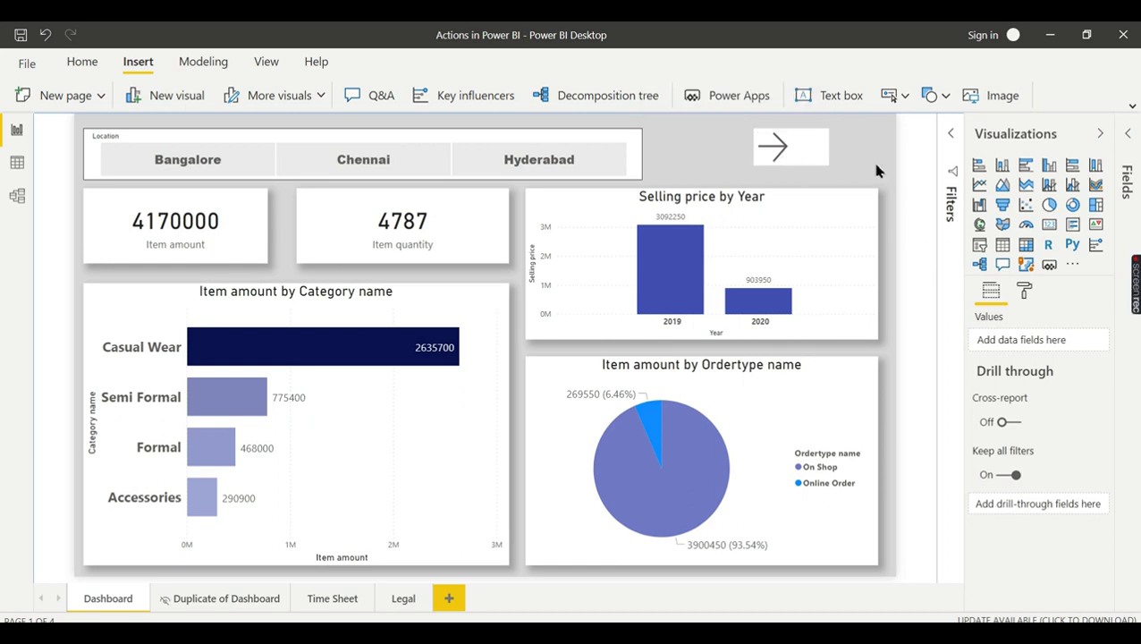
Step: Turn on the arrow button's text and label it 'Go to Legal page'
click(821, 141)
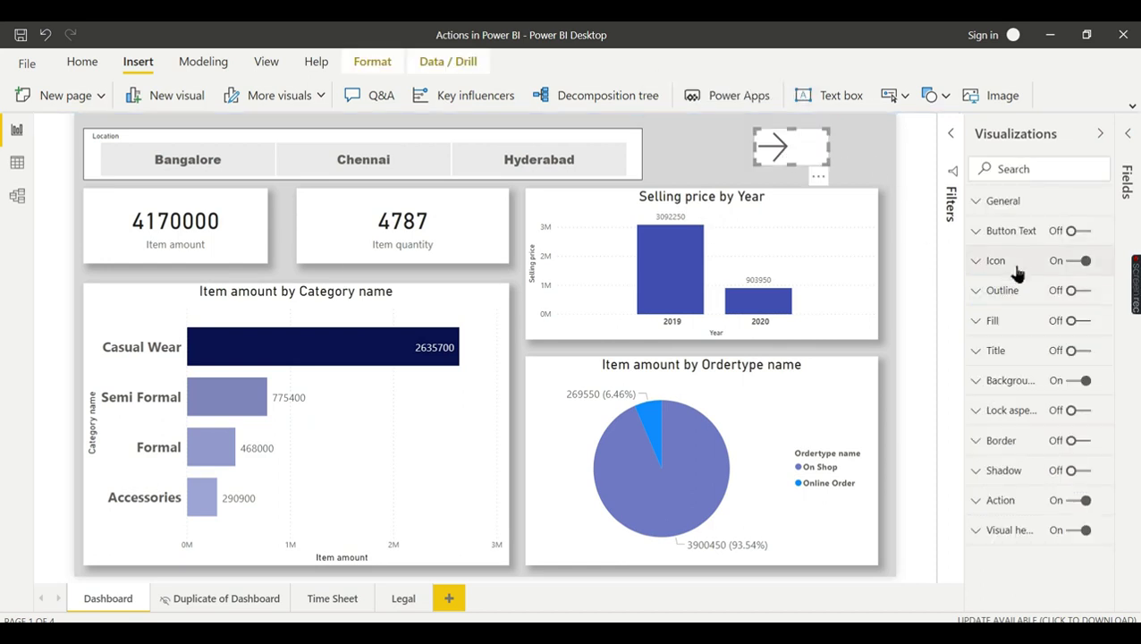
click(1039, 234)
click(1083, 231)
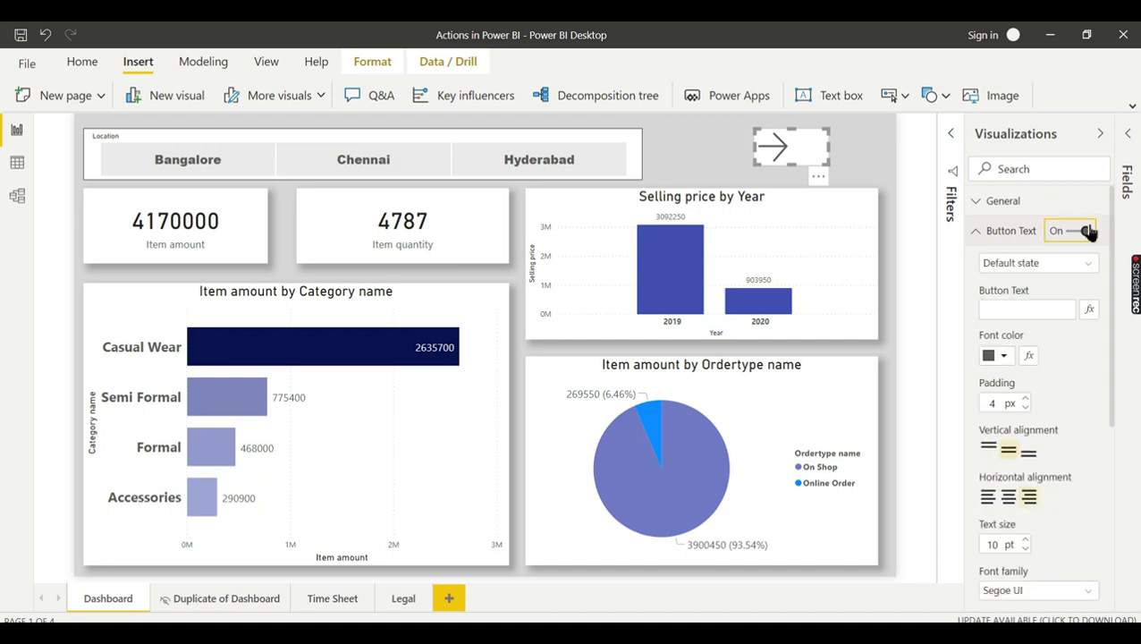
click(1020, 306)
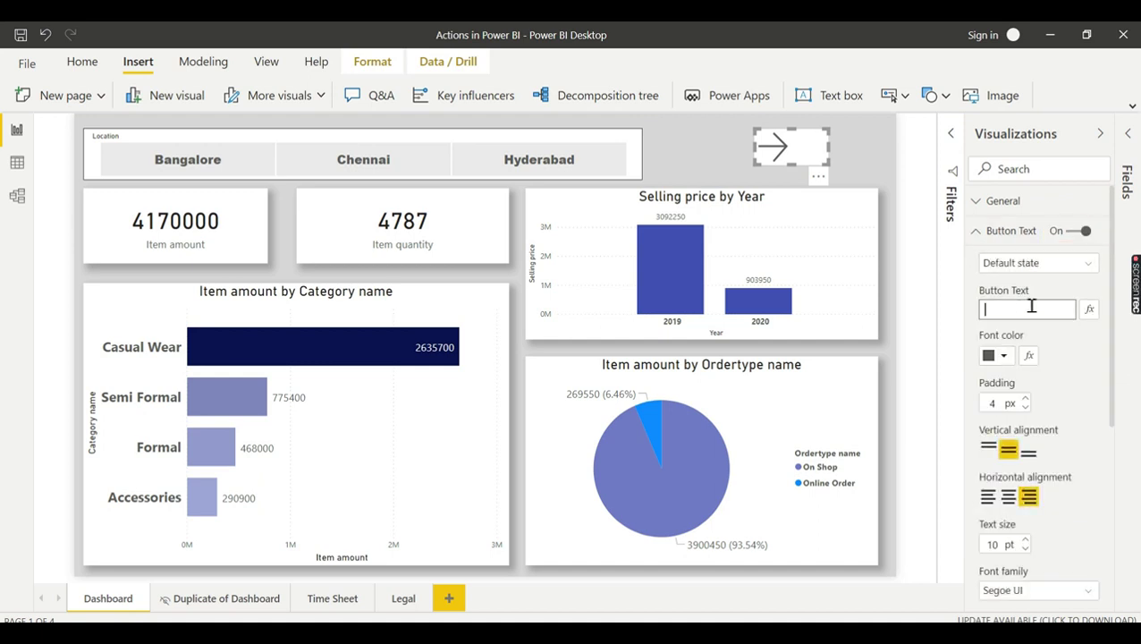
text(Click)
text( to go to)
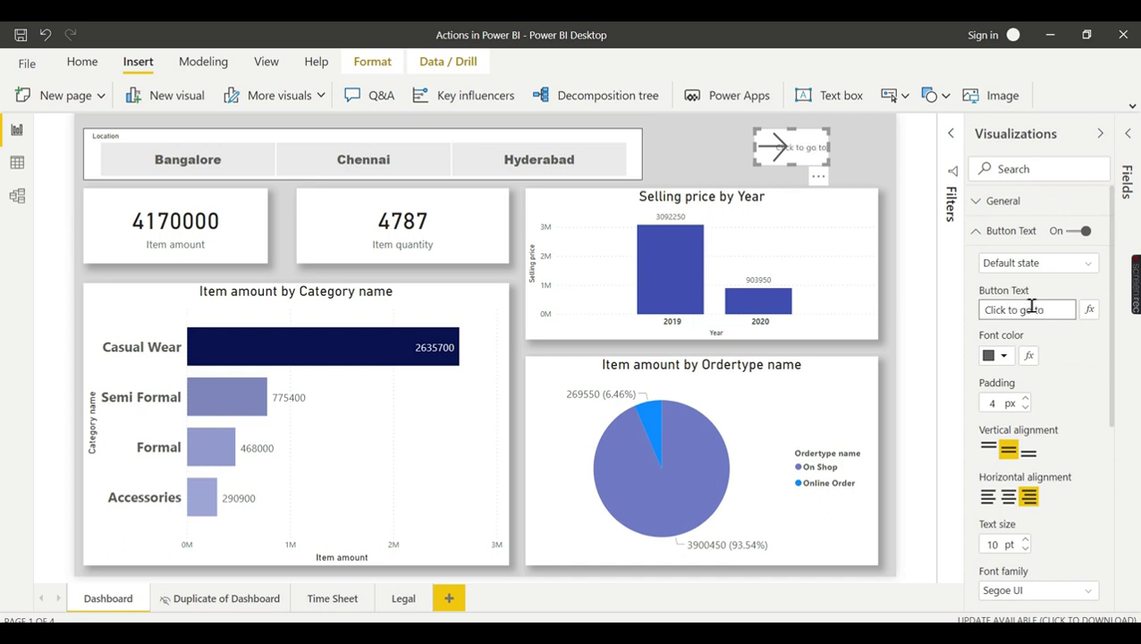
key(ctrl+a)
text(Go to)
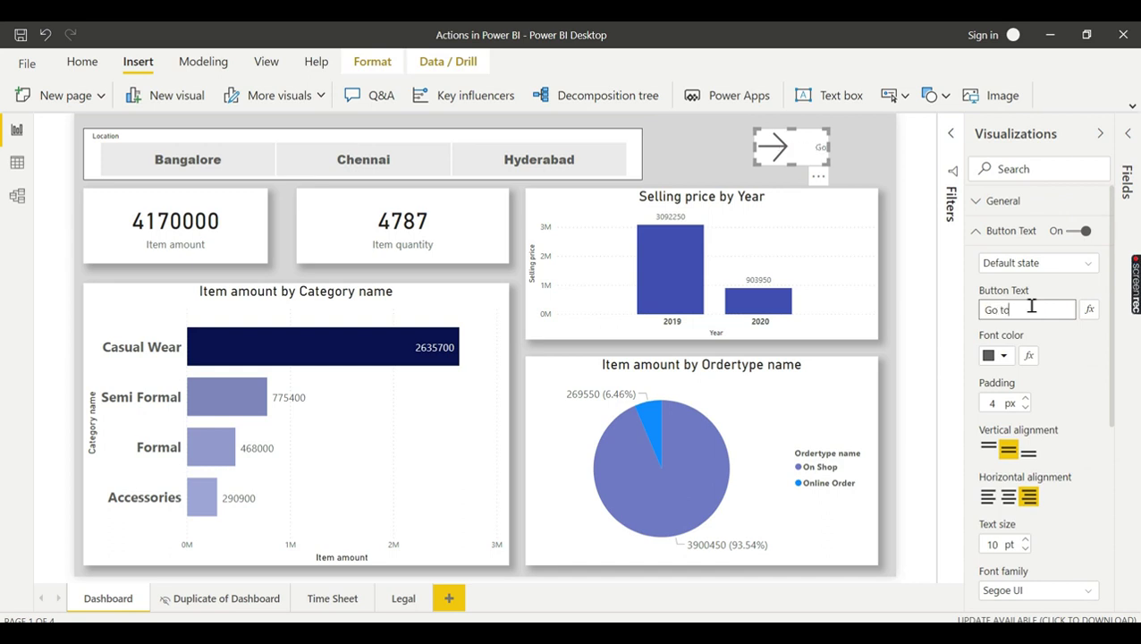
text( Leg)
text(al page)
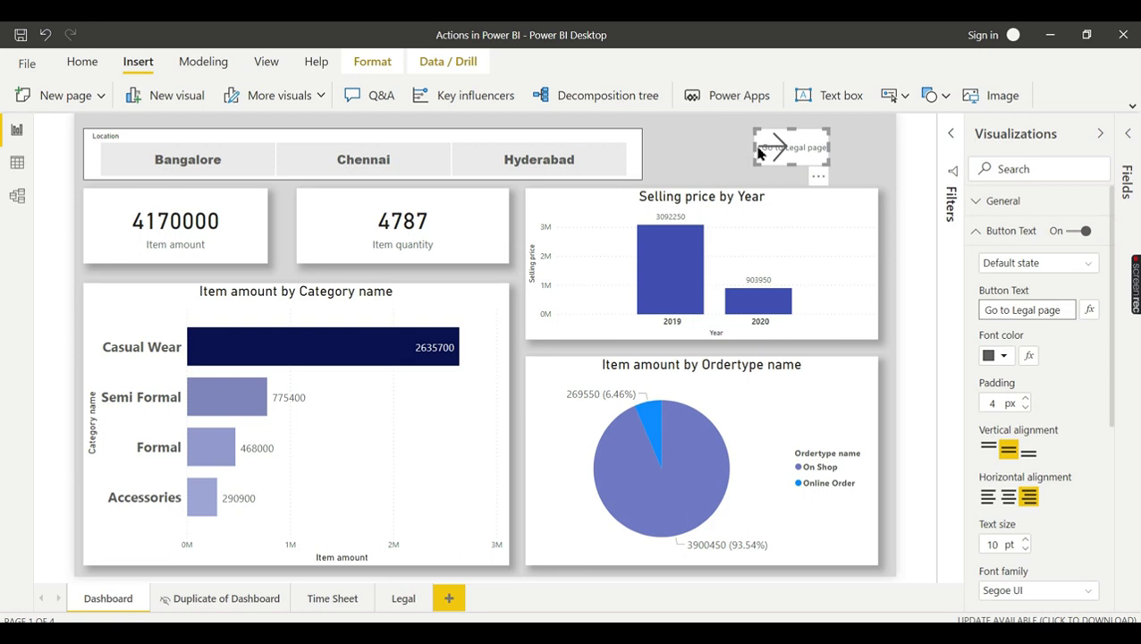
Step: Test the Go to Legal page button, then select it on Dashboard and return to Legal
click(864, 154)
mouse_move(763, 148)
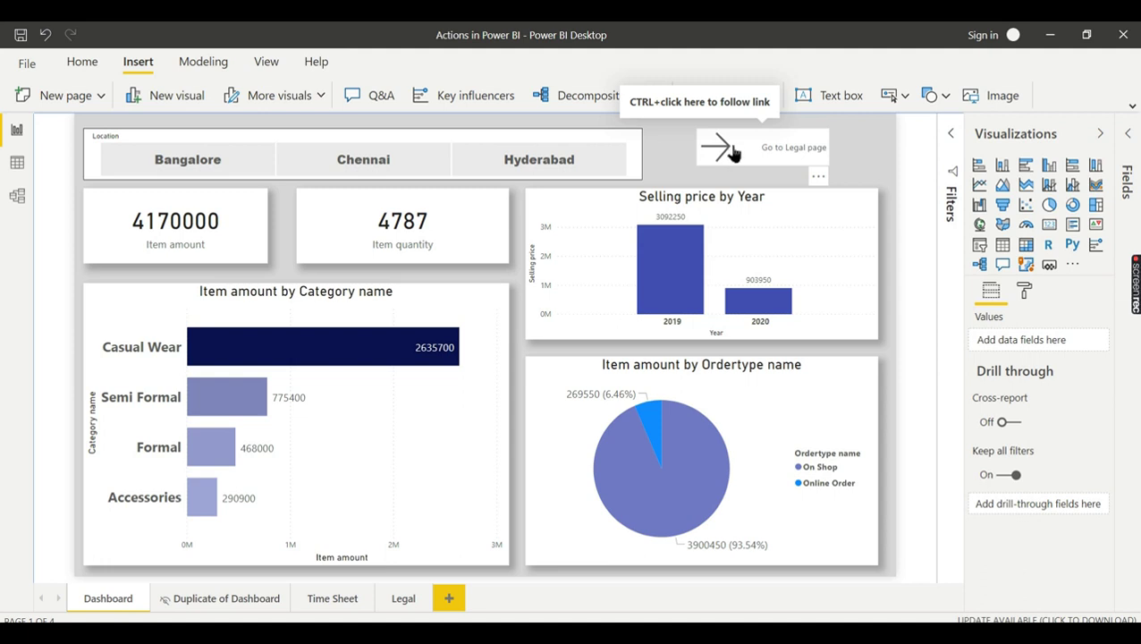
ctrl+click(732, 153)
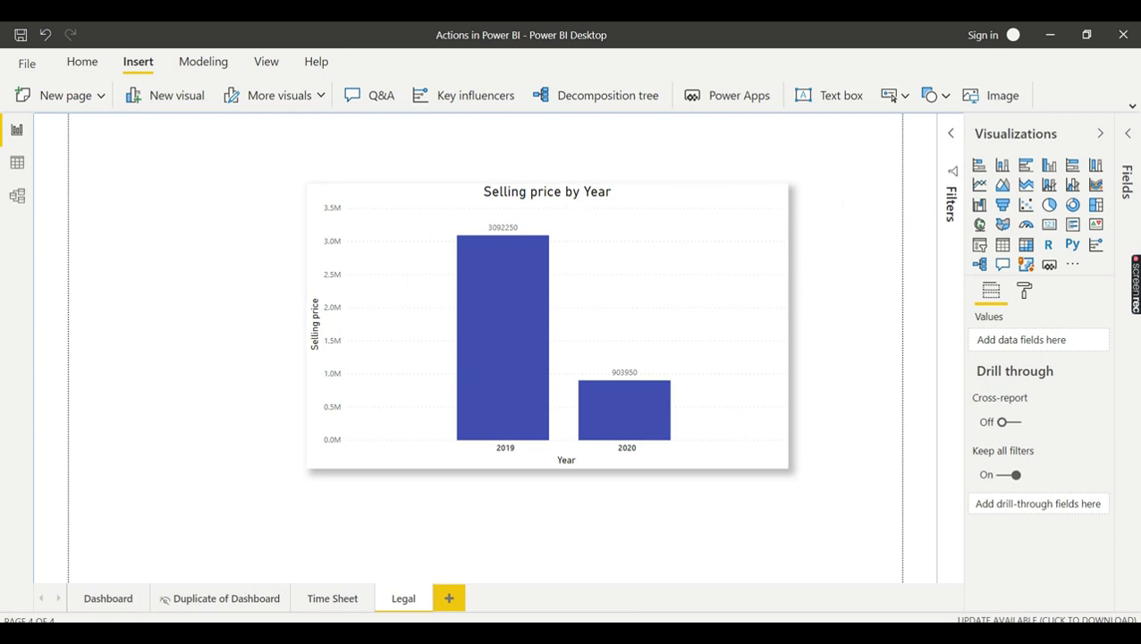
click(113, 600)
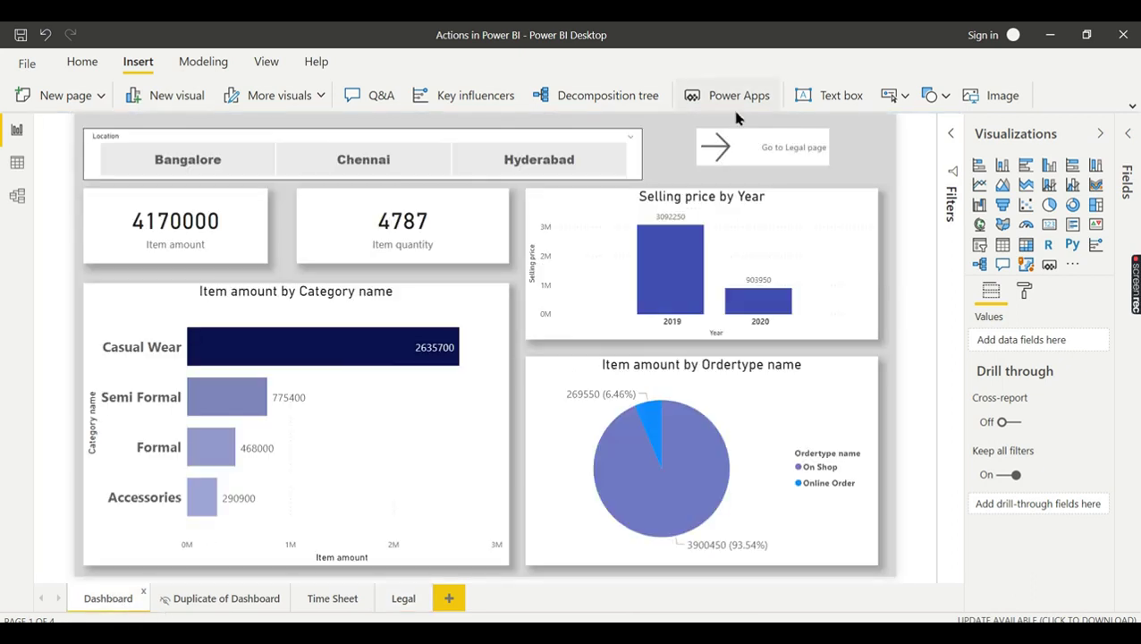
click(736, 140)
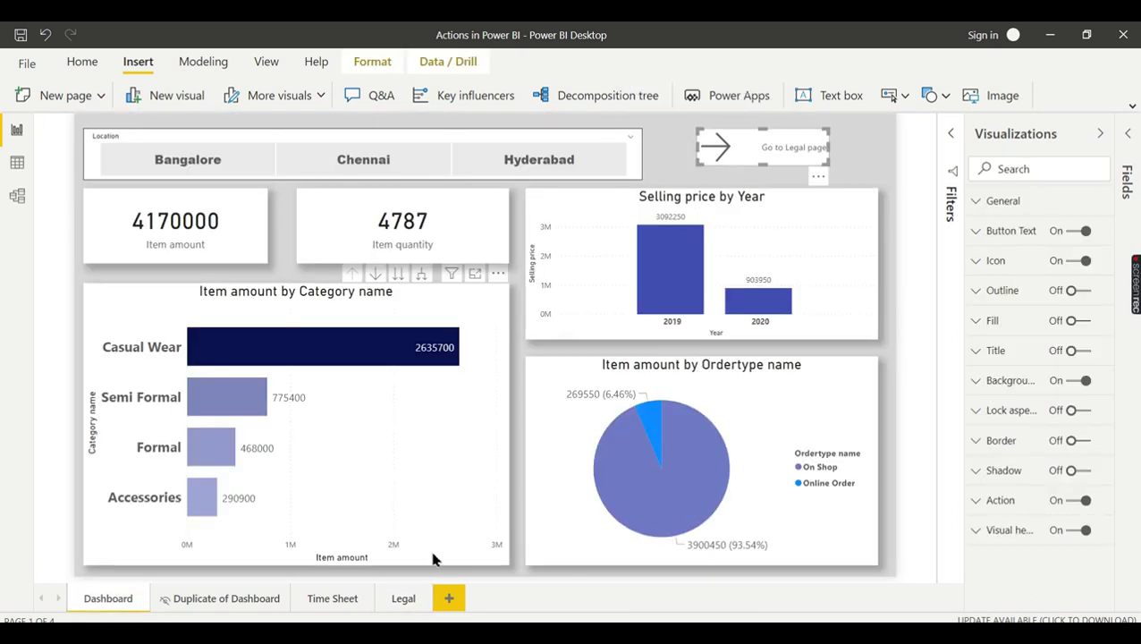
click(405, 597)
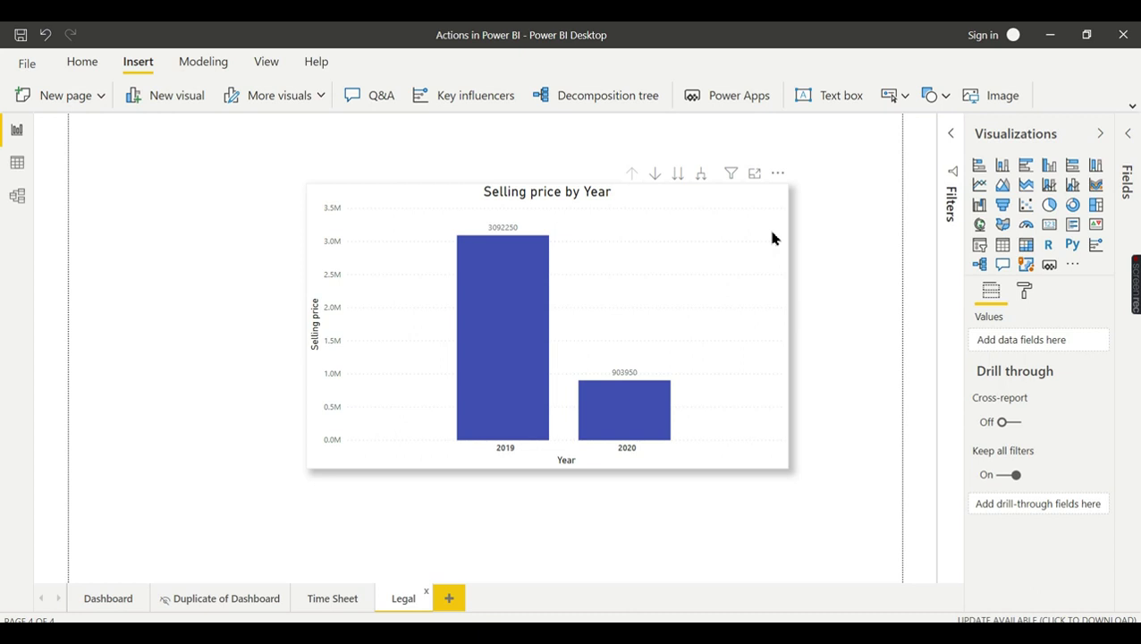
Step: Paste the button onto the Legal page and change its icon to a left arrow
key(ctrl+v)
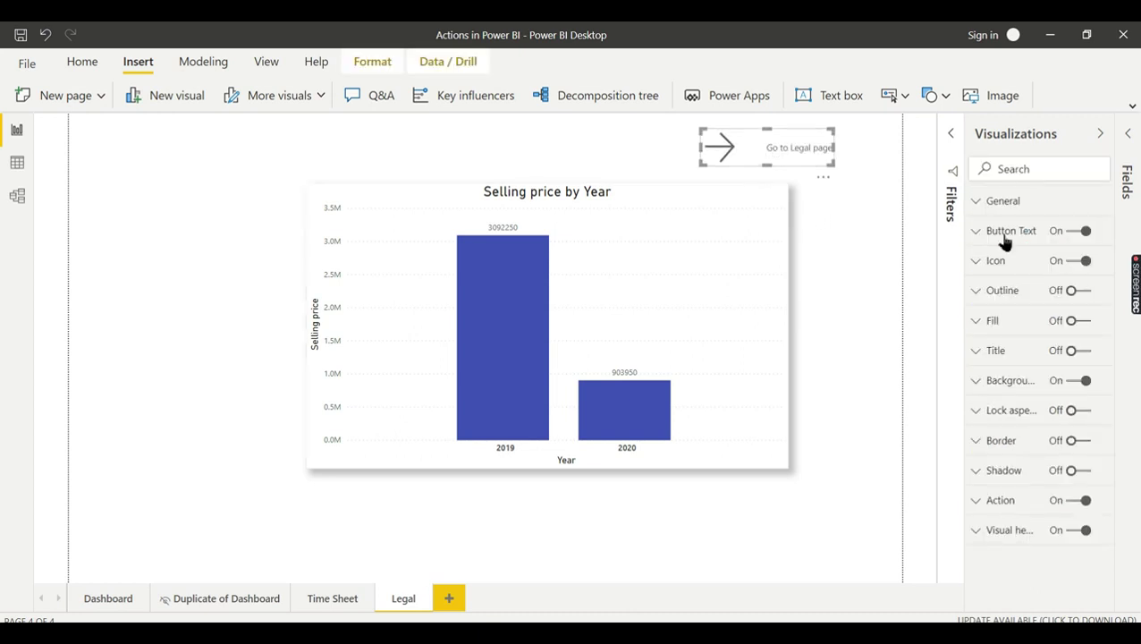
click(1010, 261)
click(1016, 295)
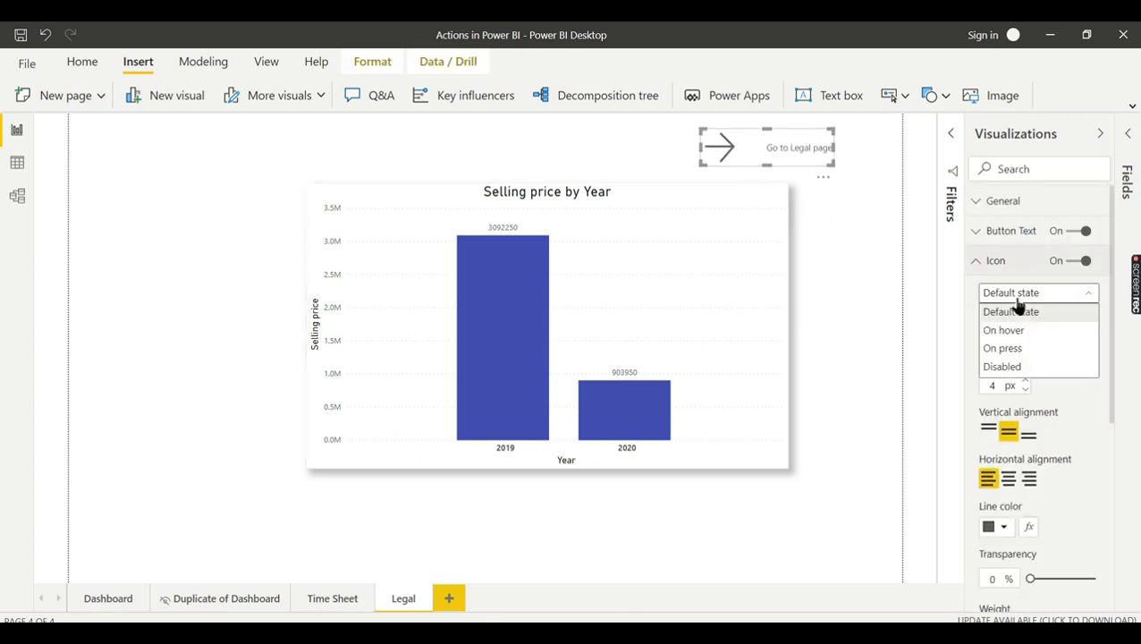
click(1016, 310)
click(1028, 340)
click(1016, 378)
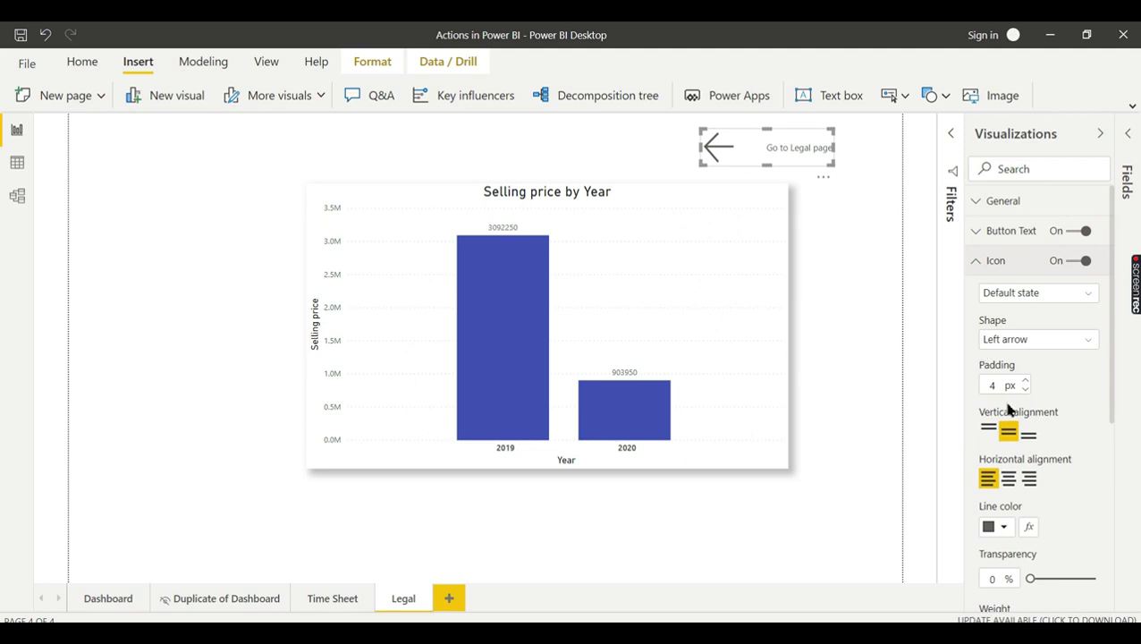
click(992, 261)
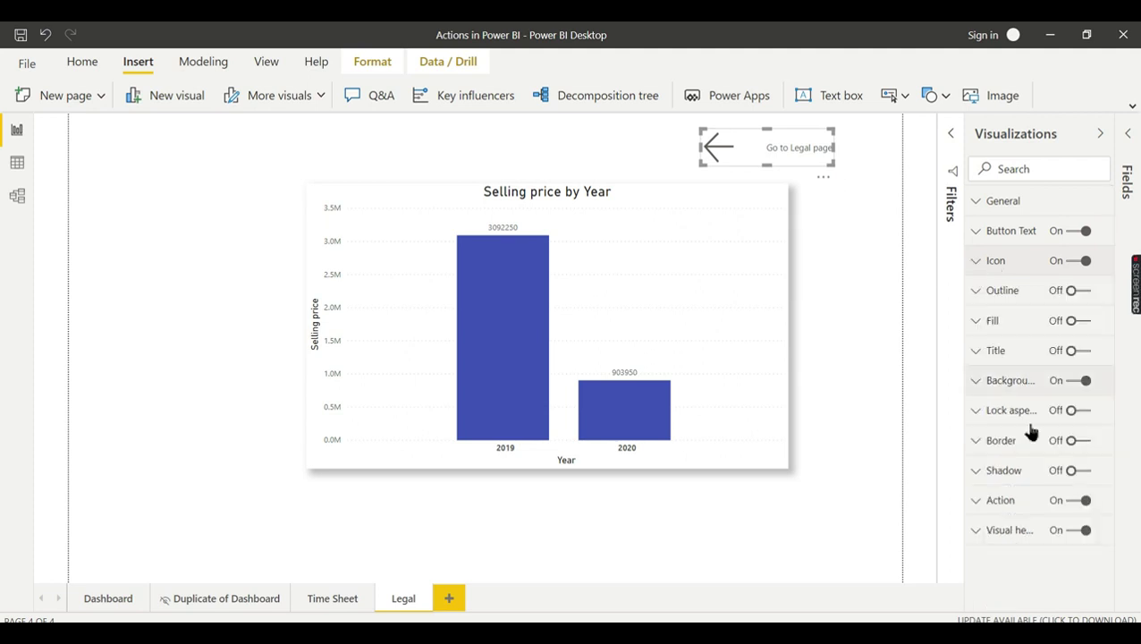
Step: Set the pasted button's navigation destination to the Dashboard page
click(1007, 509)
scroll(1033, 540, down, 2)
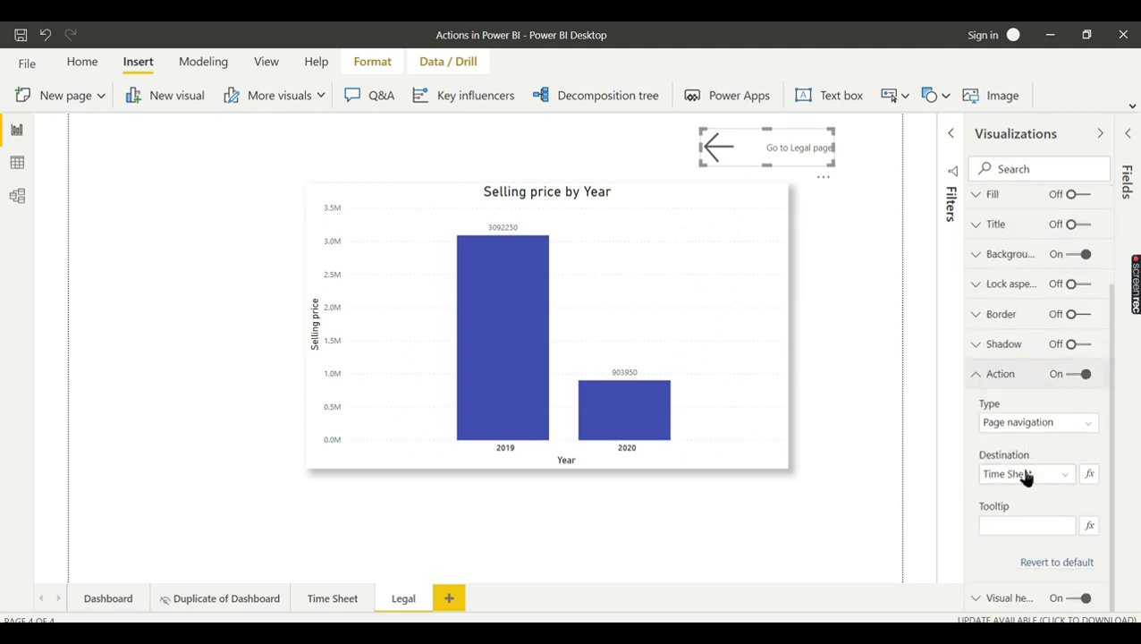
click(1026, 476)
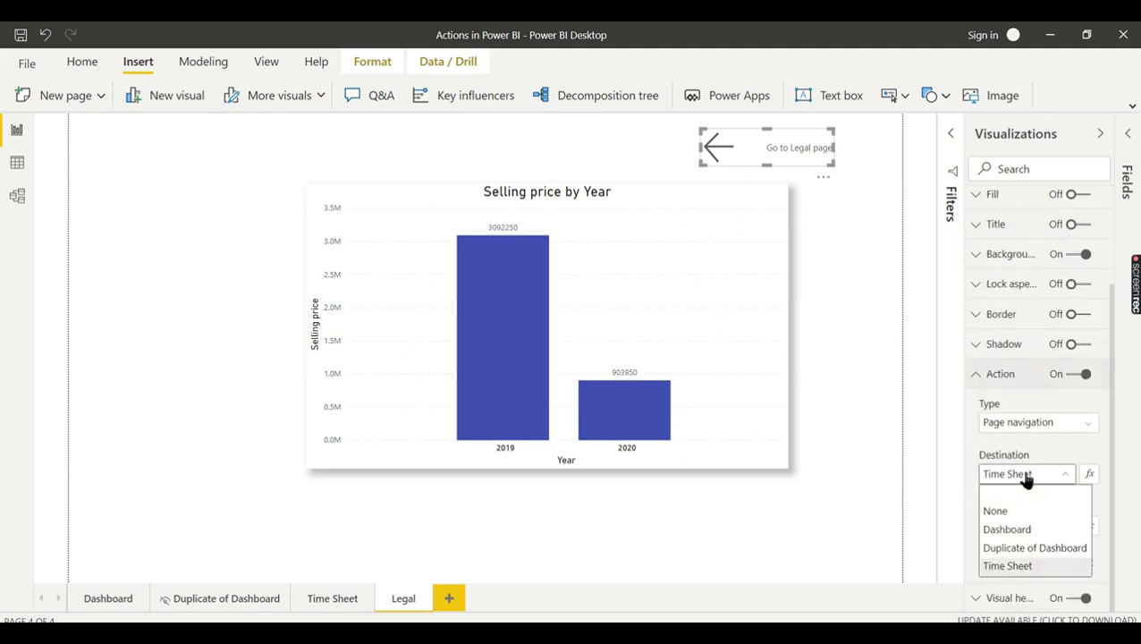
click(1025, 534)
scroll(995, 295, up, 3)
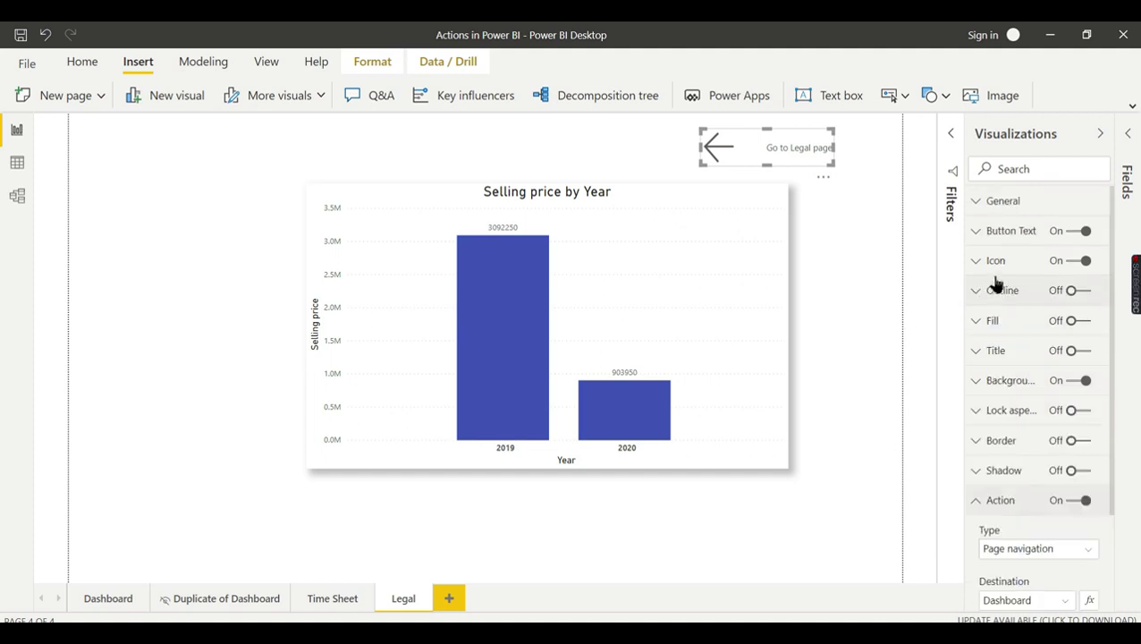
Step: Change the button label to 'Go to Main Page' and test the jump to Dashboard
click(1003, 235)
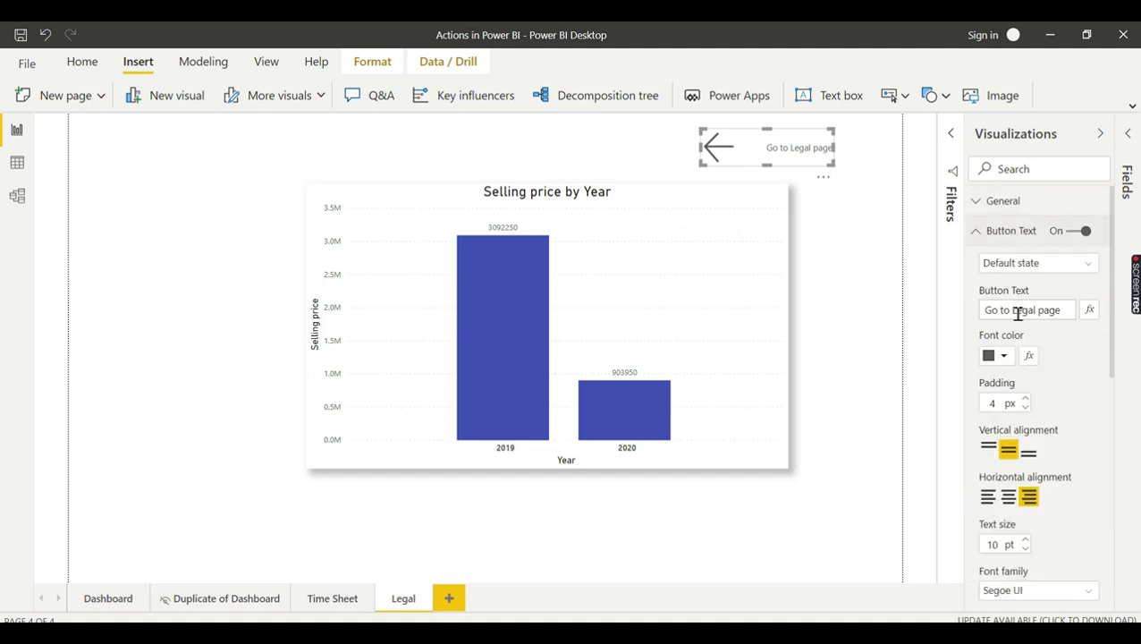
drag(1015, 311, 1113, 319)
text(Main P)
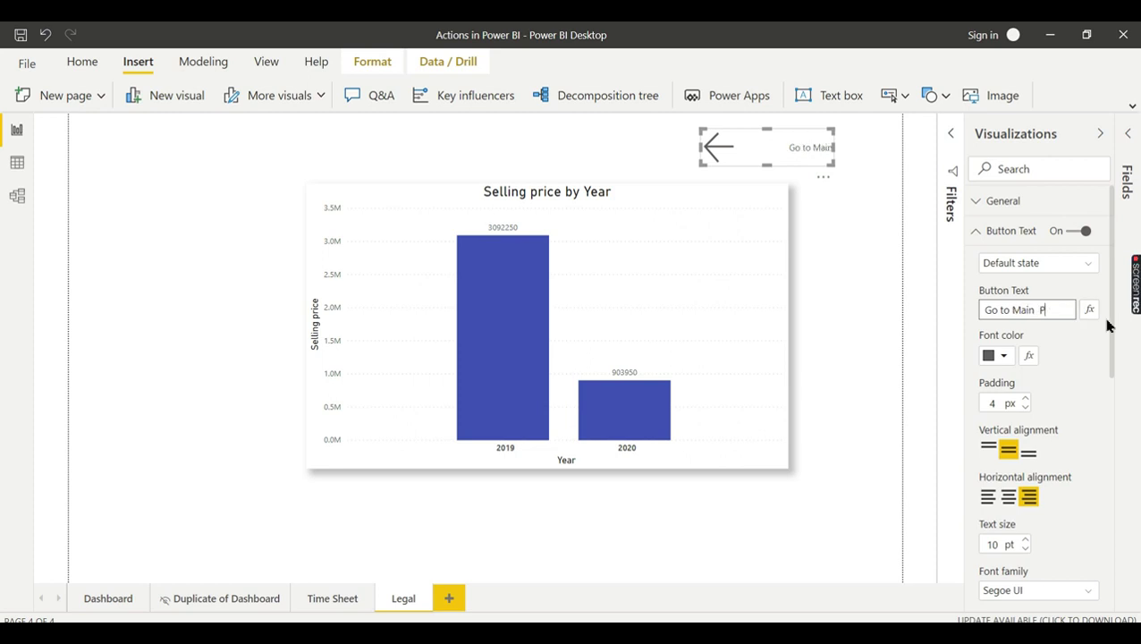
text(age)
click(796, 293)
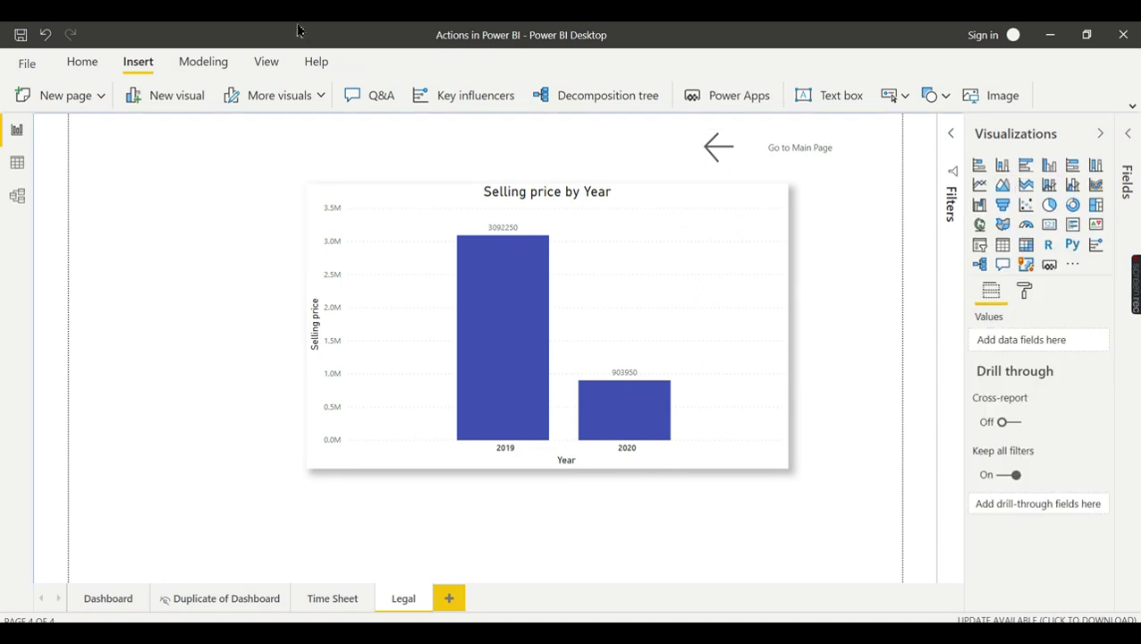
ctrl+click(757, 147)
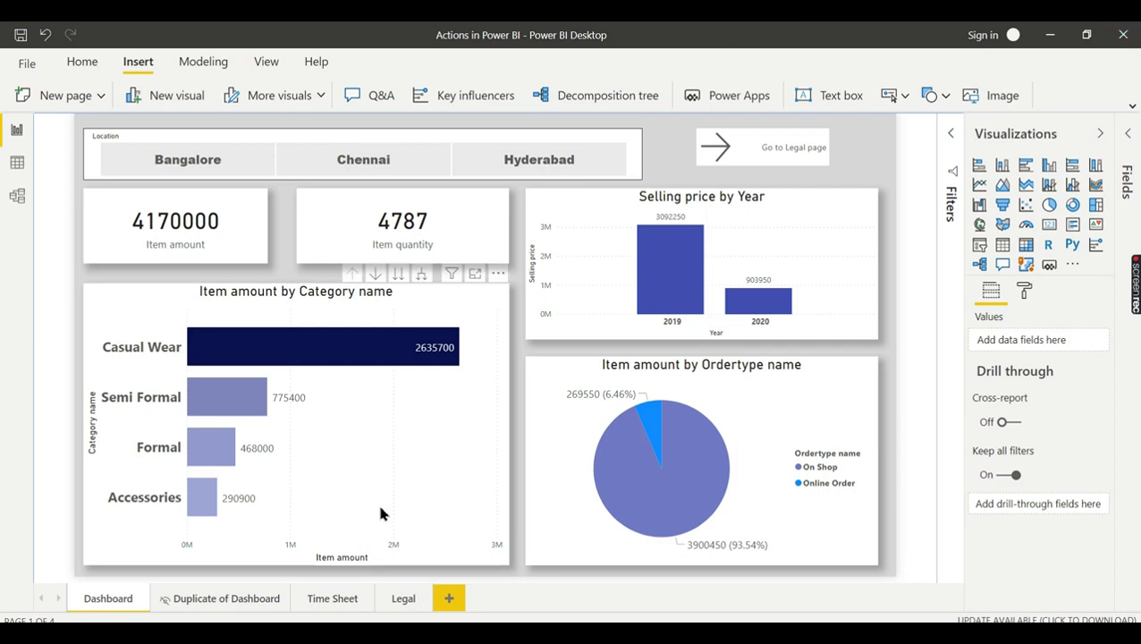
Step: Add a blank page, move it before Dashboard, and rename it 'Main Page'
click(447, 600)
drag(459, 600, 86, 600)
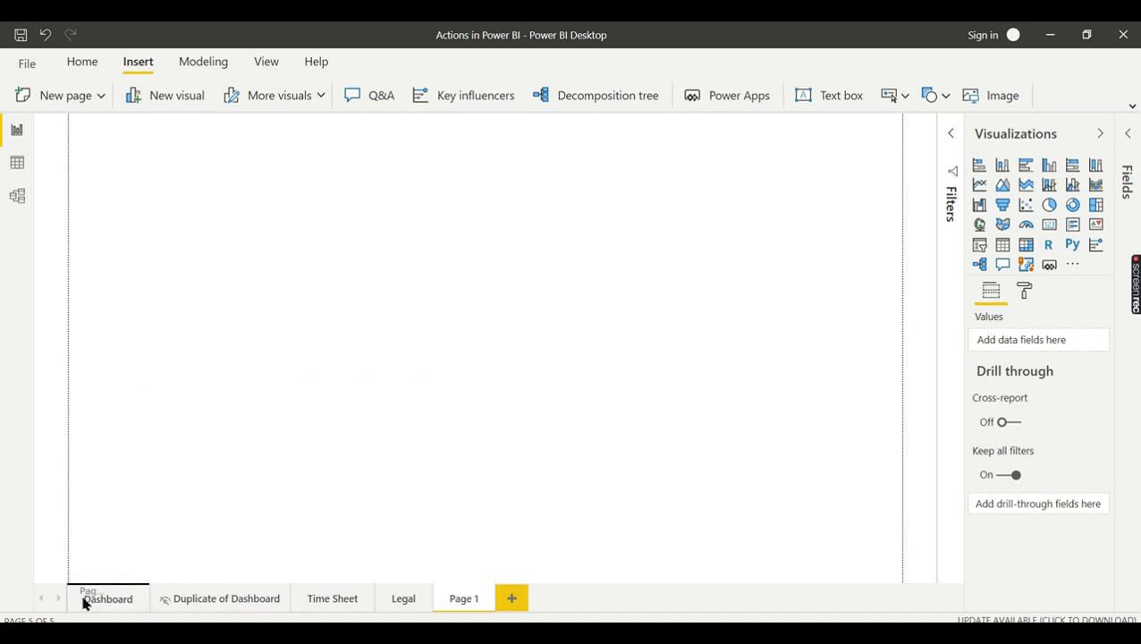
double_click(112, 601)
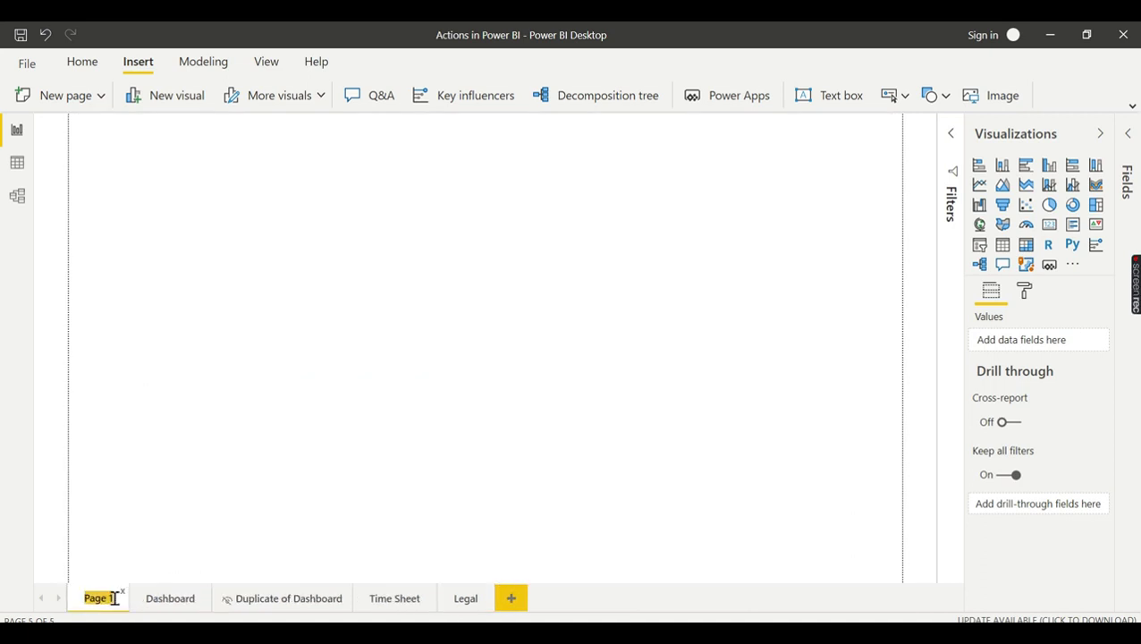
text(Main )
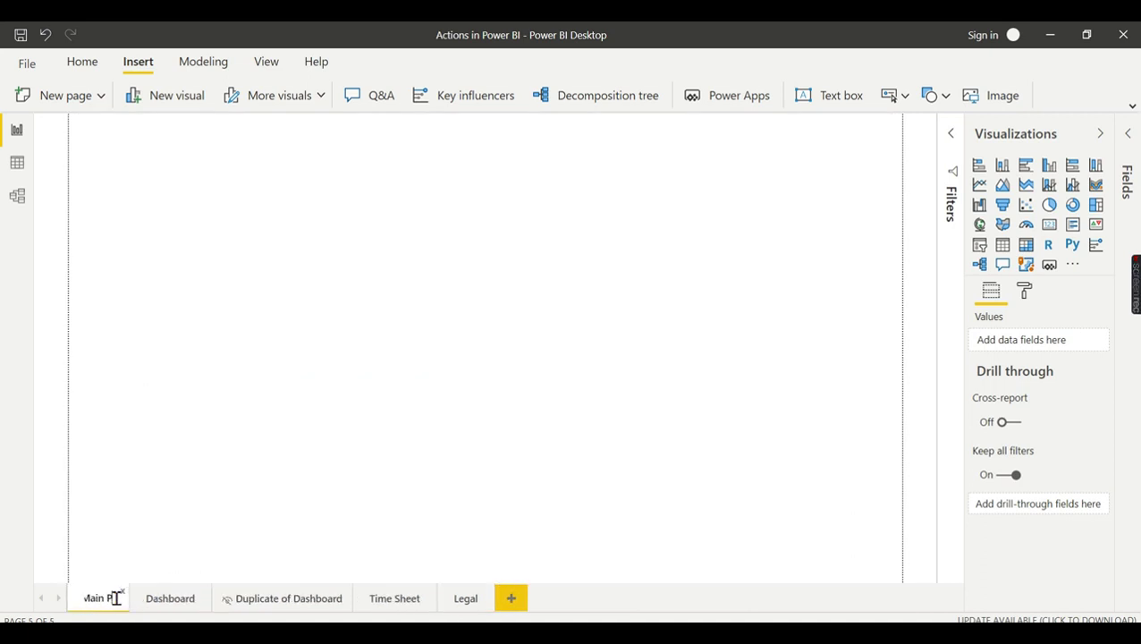
text(Page)
key(Return)
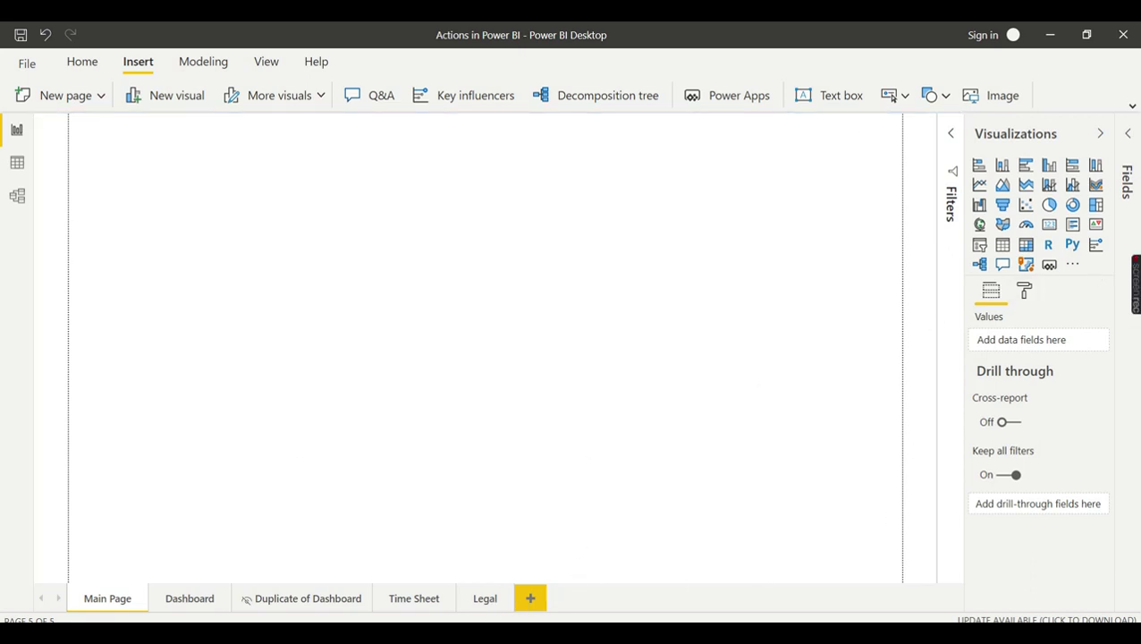
Step: Set the Main Page background transparency to 0%
click(1024, 293)
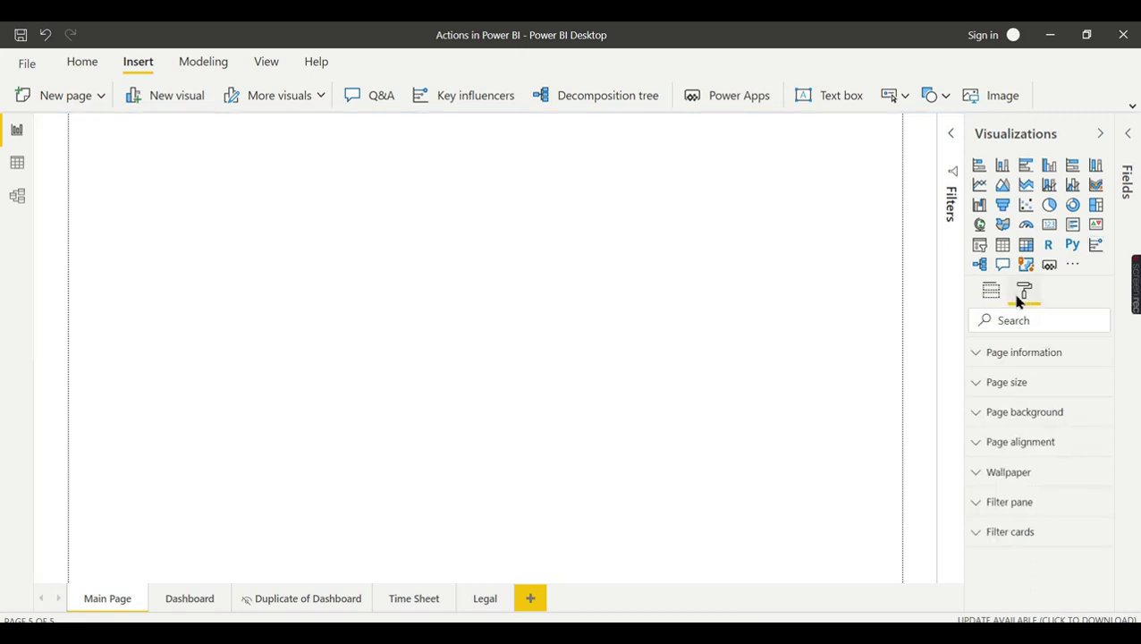
click(1002, 411)
scroll(1028, 434, down, 1)
scroll(1028, 429, up, 2)
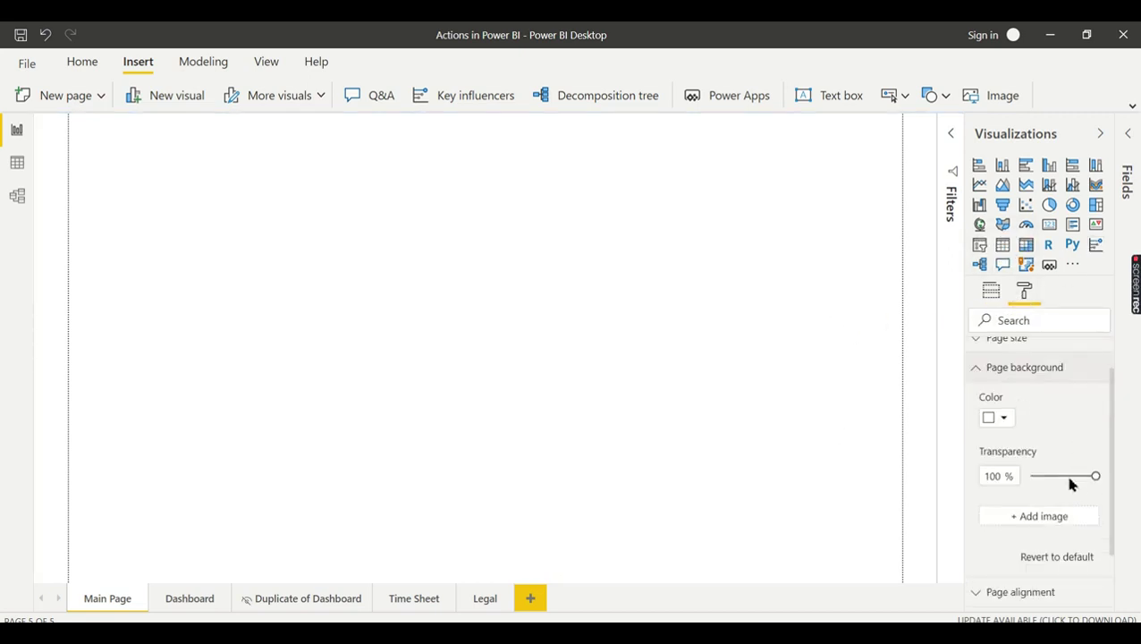
drag(1095, 475, 984, 483)
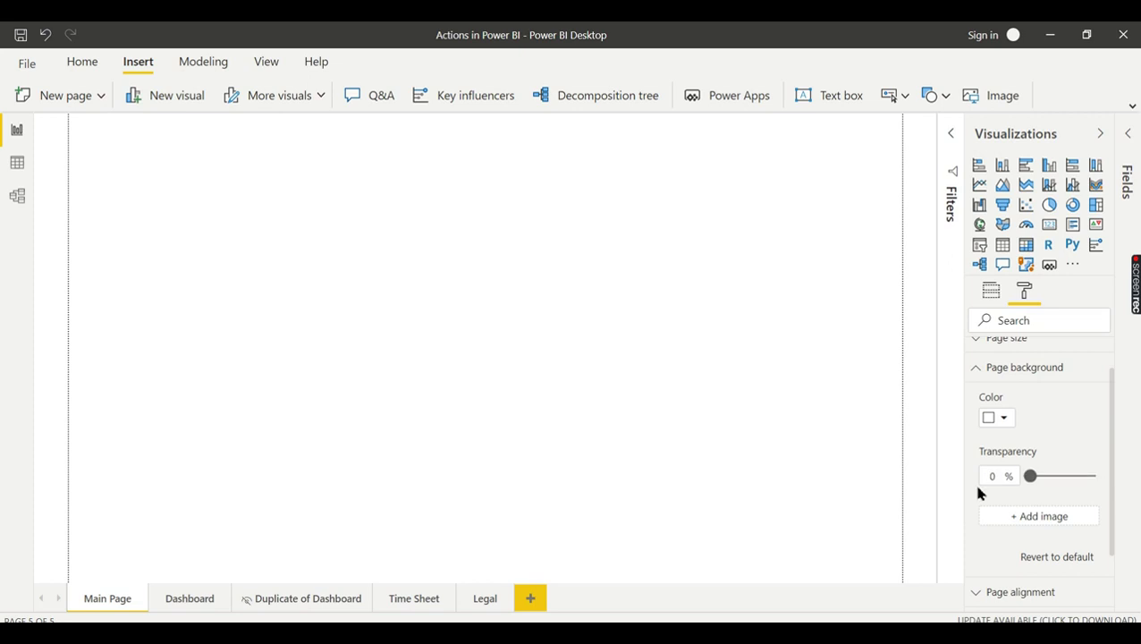
click(1001, 418)
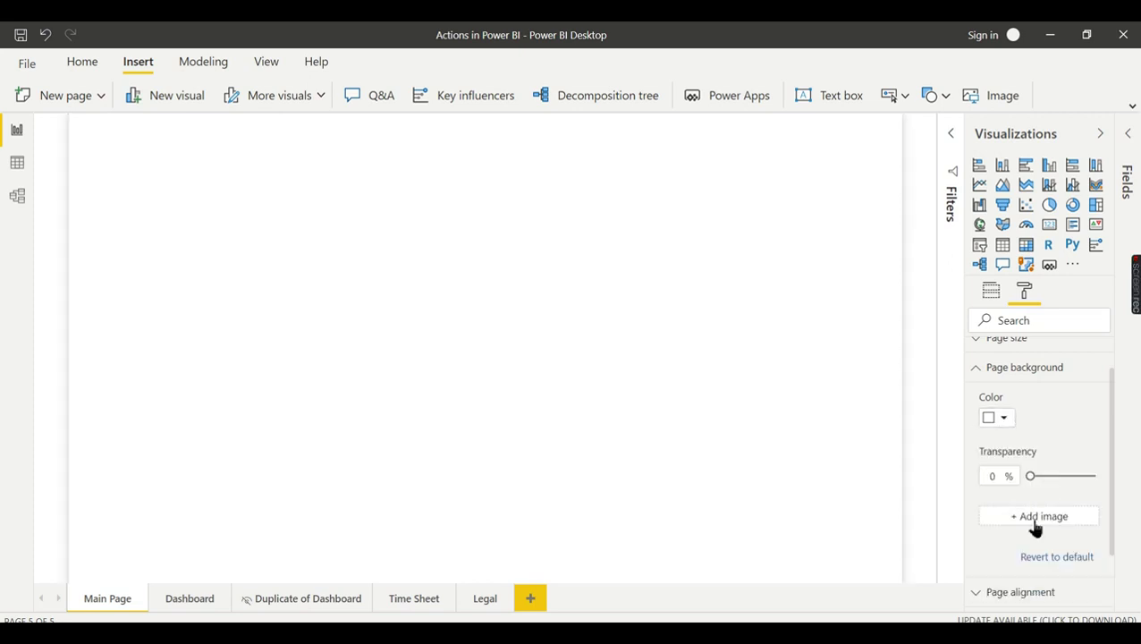
Step: Use the Untitled image as the page background, scaled to Fit, and hide the Visualizations pane
click(1035, 518)
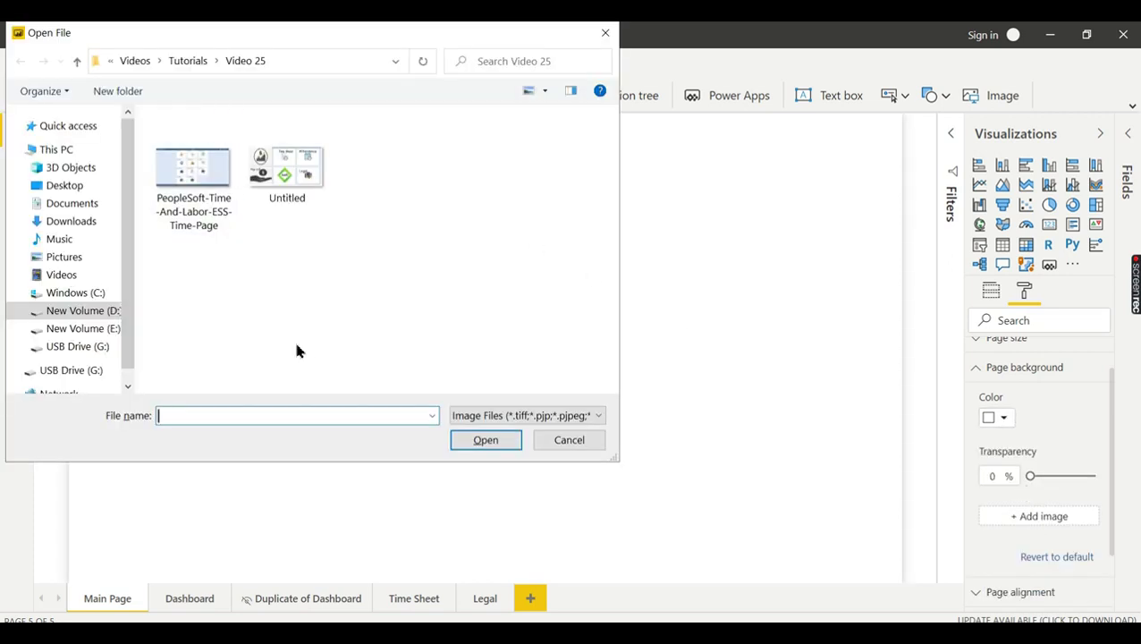
click(302, 192)
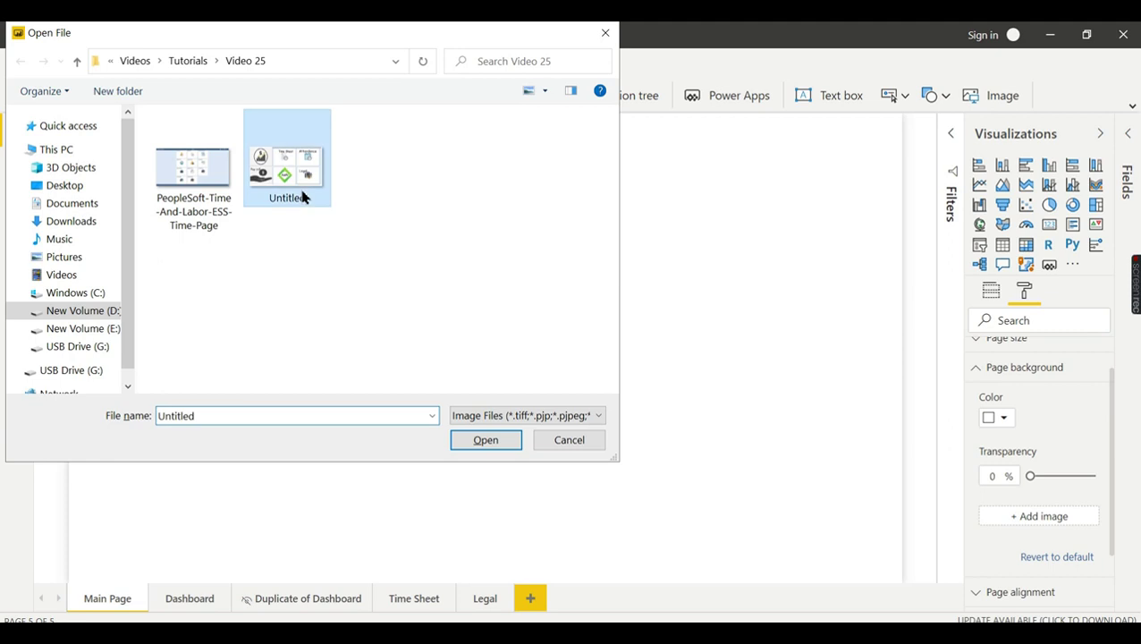
click(487, 442)
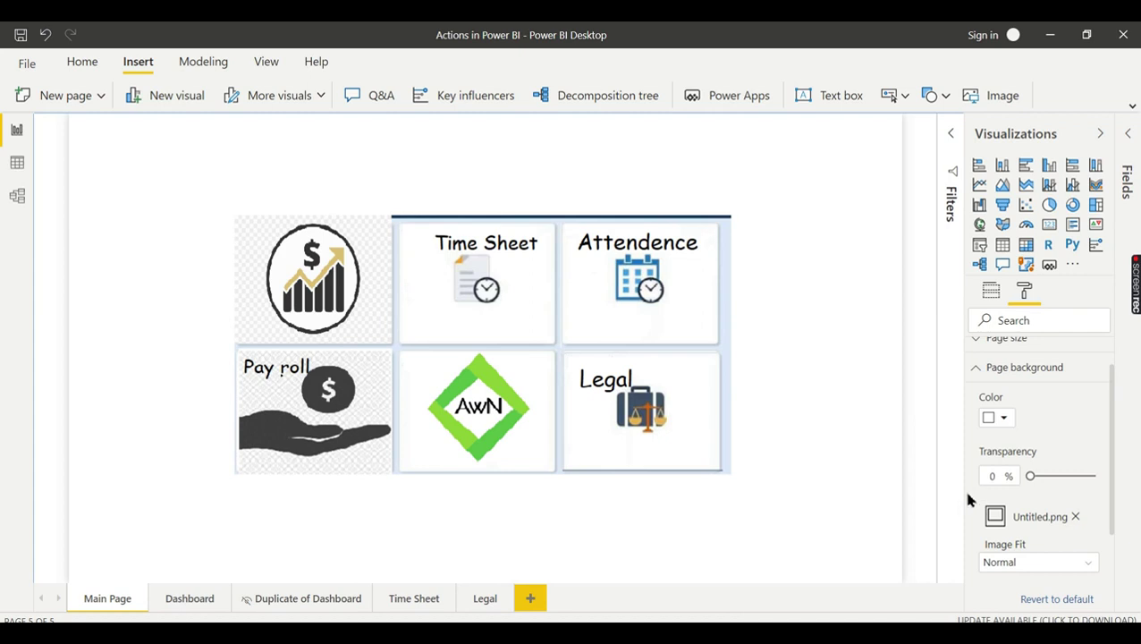
click(1023, 563)
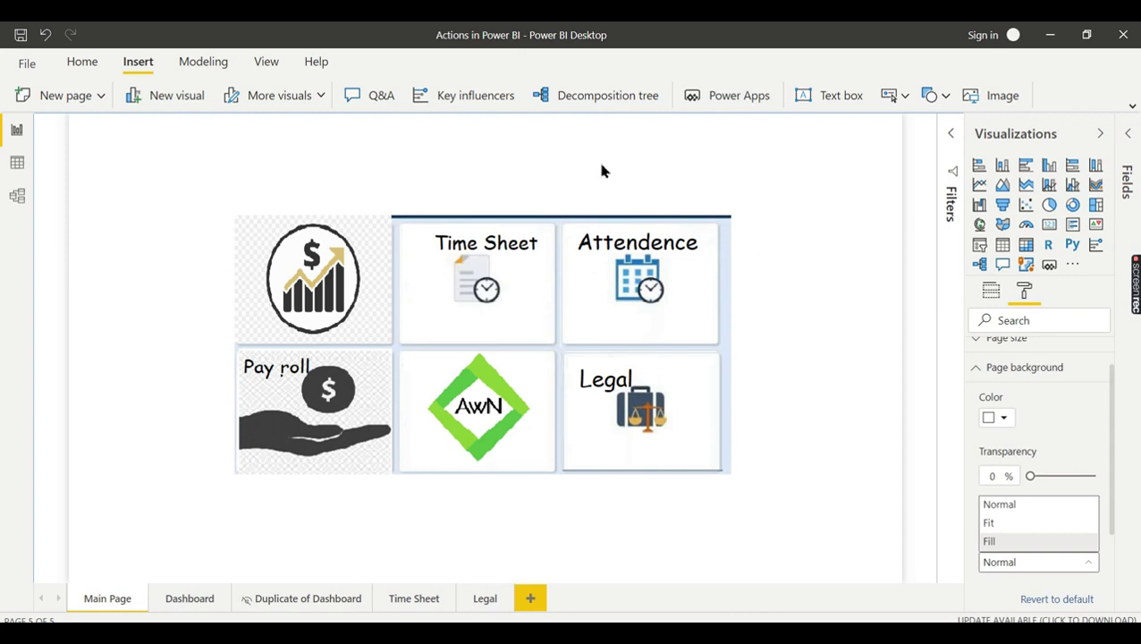
click(997, 524)
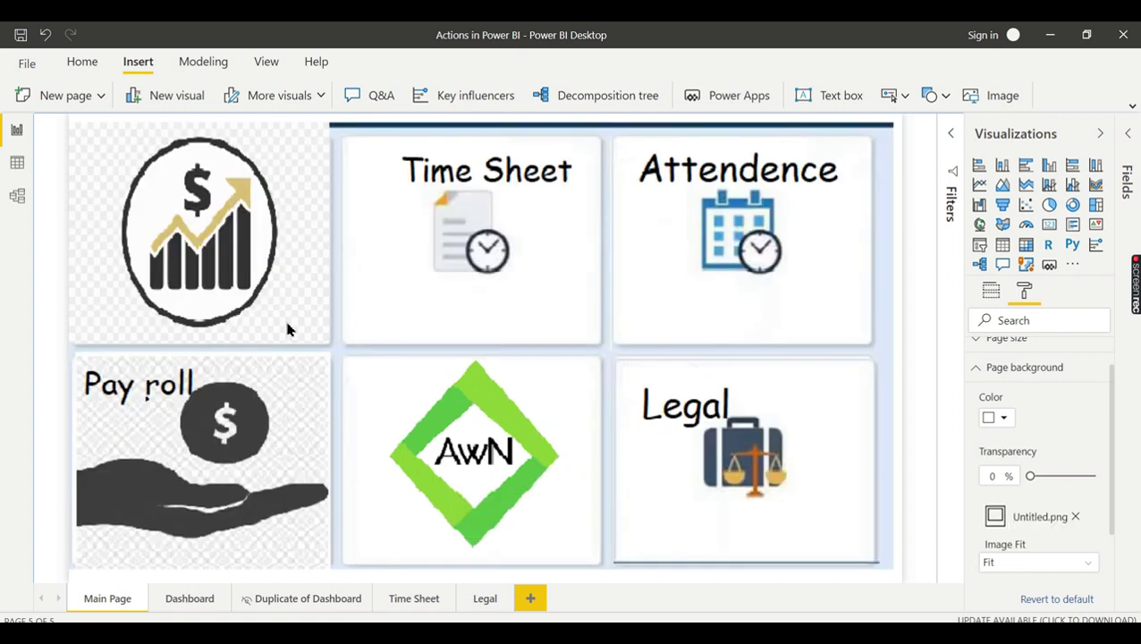
click(1099, 133)
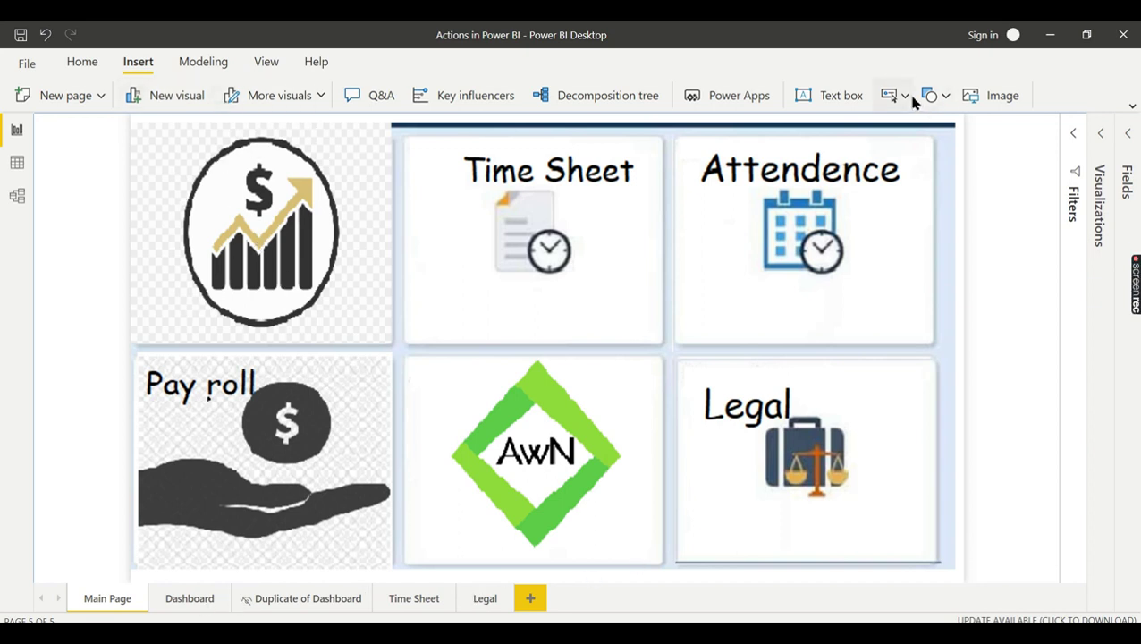
Step: Insert two rectangles, sizing one over the top-left tile and one over the Legal tile
click(945, 96)
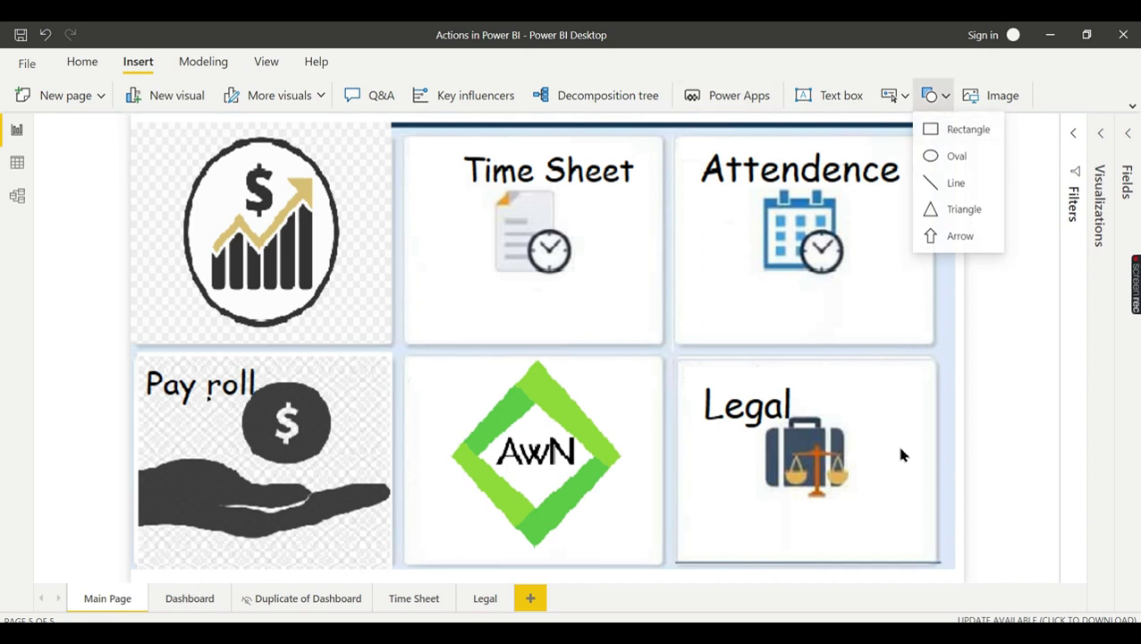
click(957, 129)
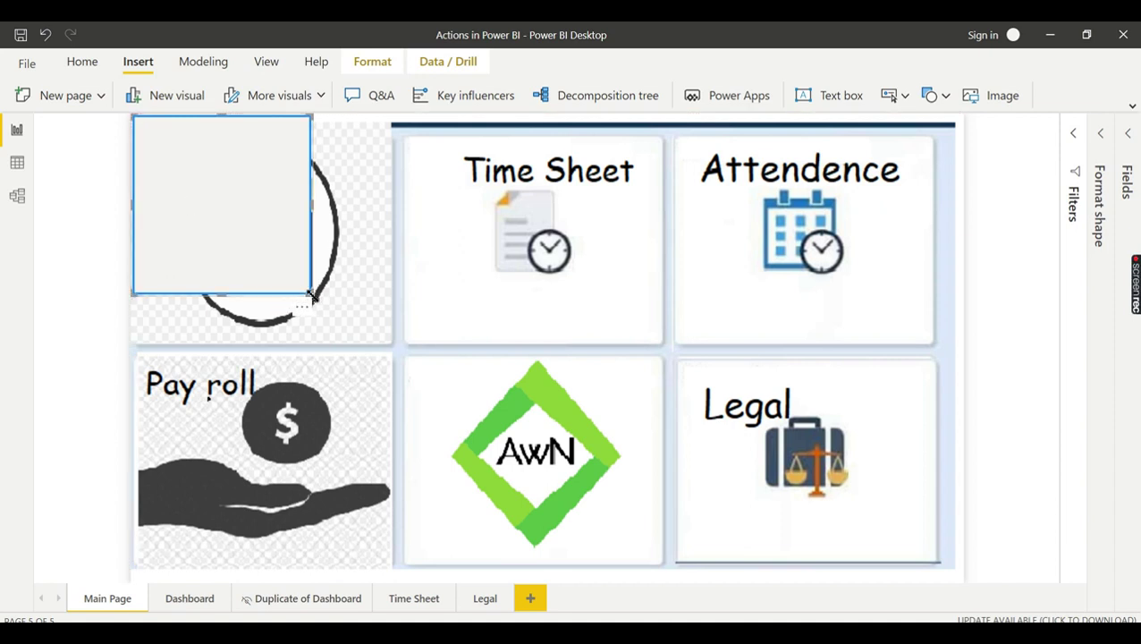
drag(311, 293, 390, 347)
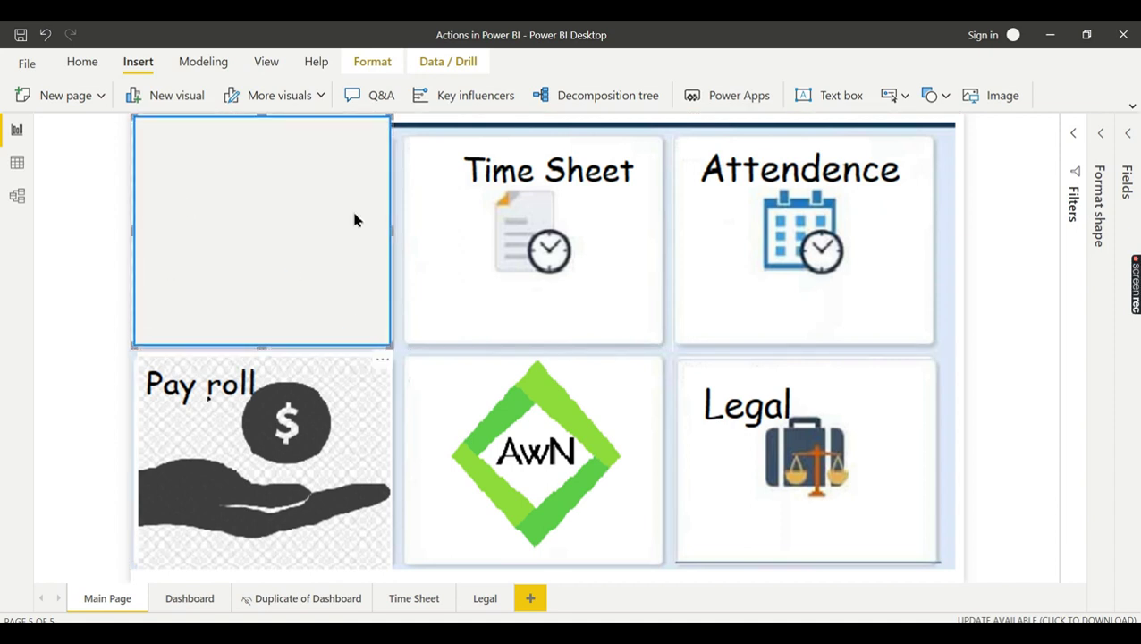
click(936, 95)
click(952, 145)
drag(309, 437, 863, 435)
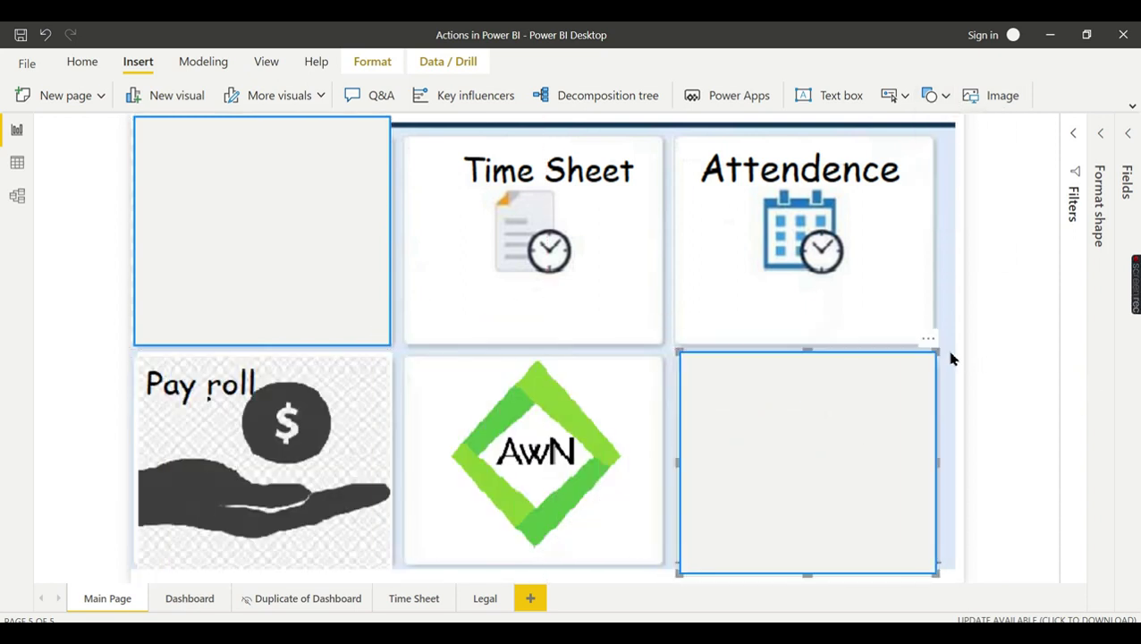
drag(935, 349, 928, 359)
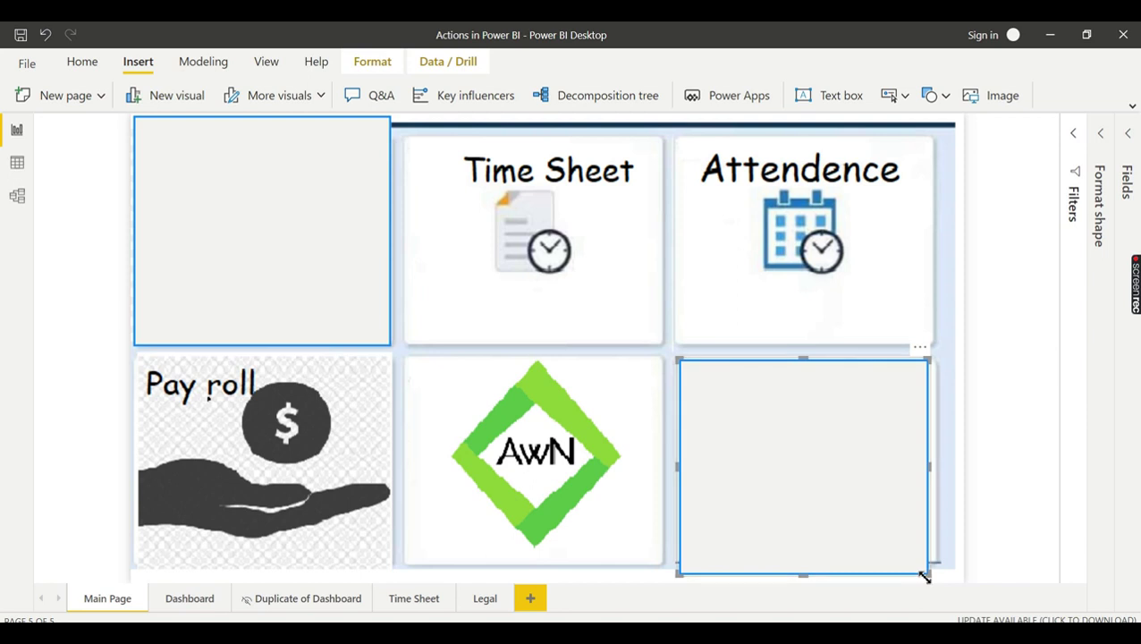
drag(928, 573, 935, 556)
mouse_move(264, 460)
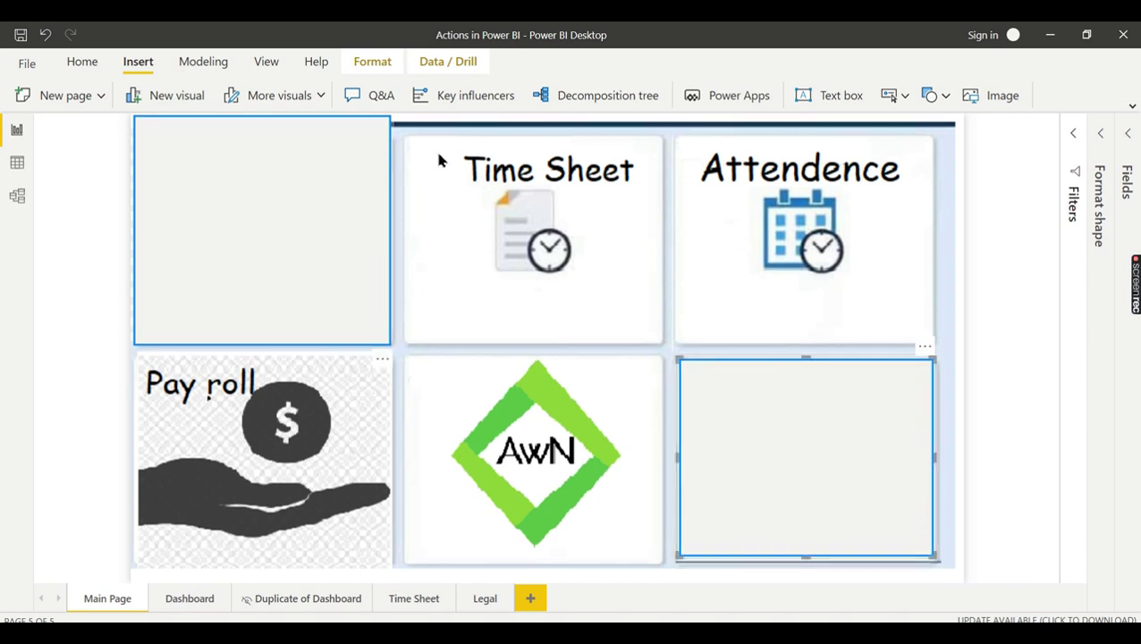
Step: Set the top-left rectangle's fill transparency to 100%
click(276, 259)
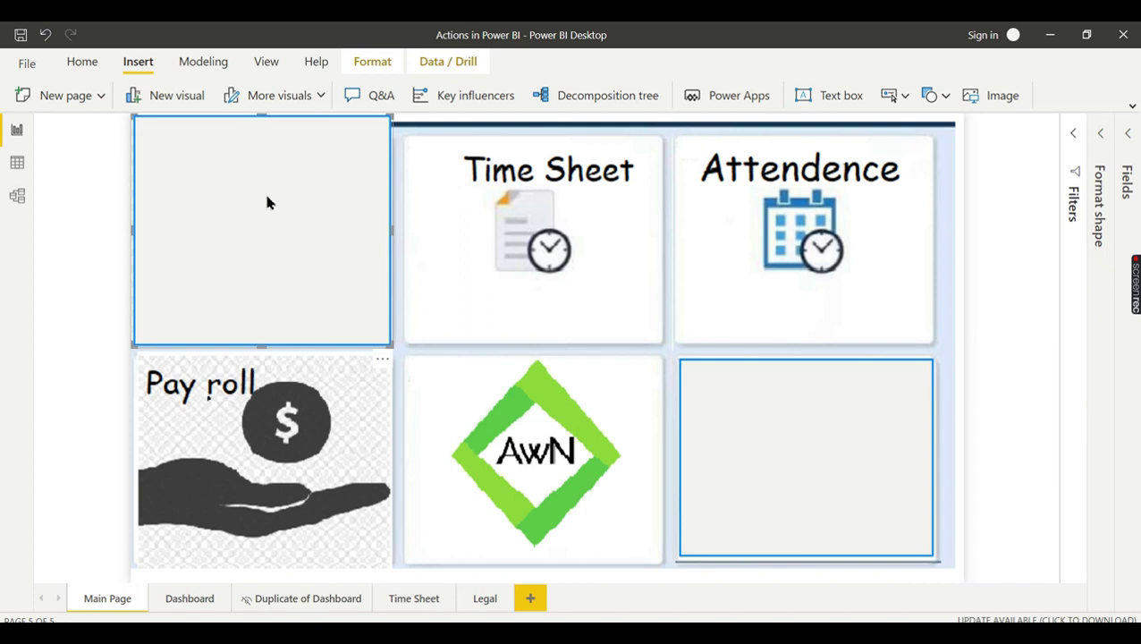
click(1105, 133)
click(1018, 353)
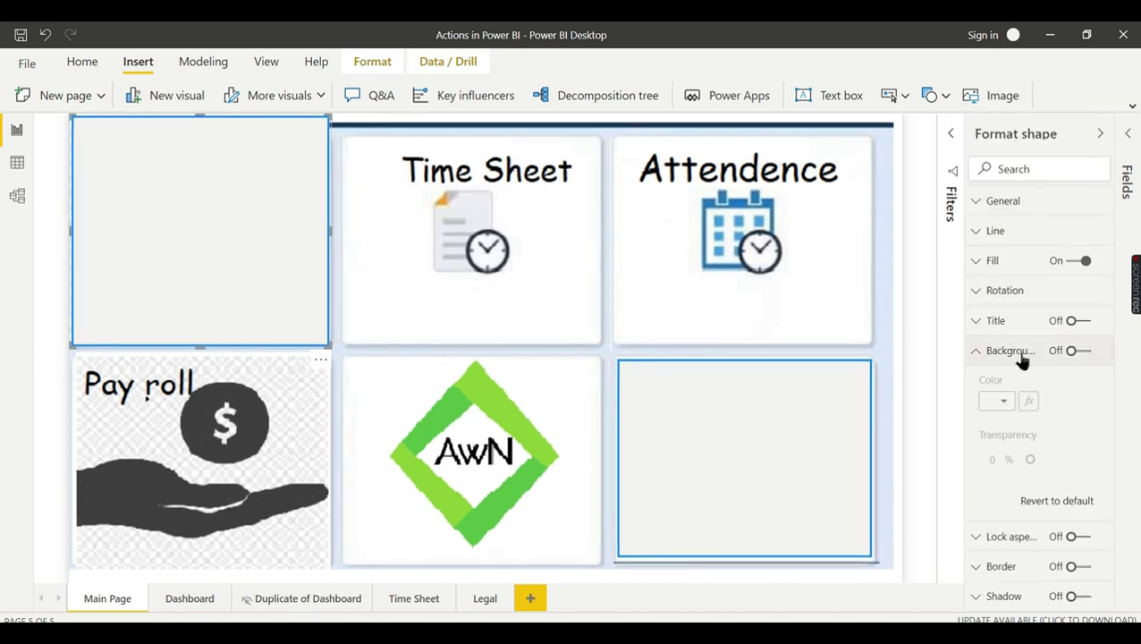
click(1022, 357)
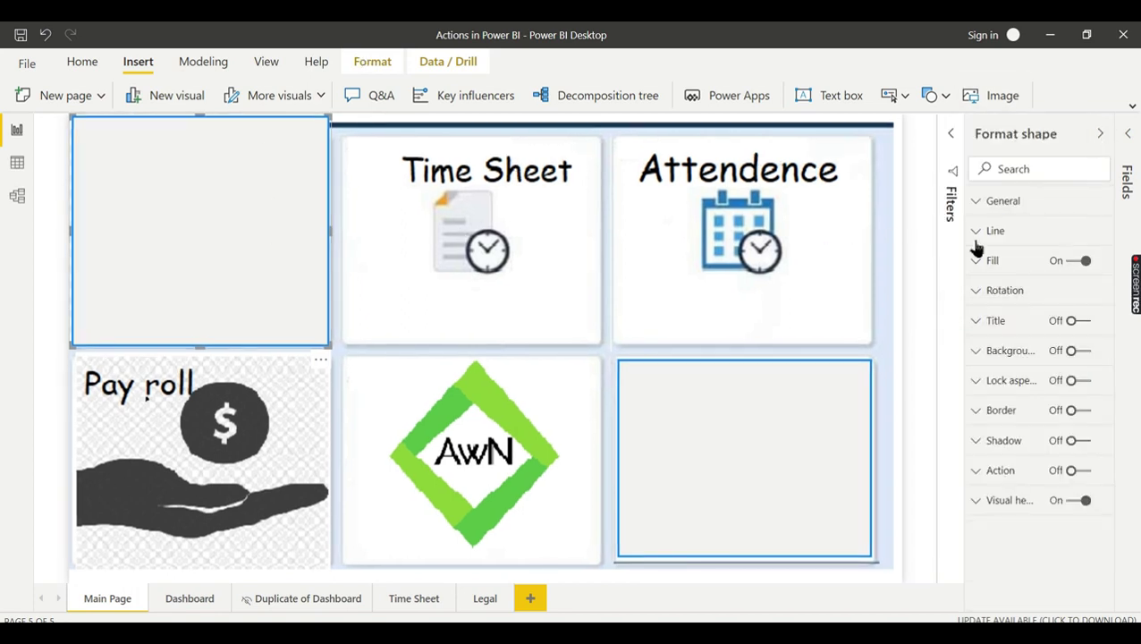
click(1019, 261)
click(1000, 311)
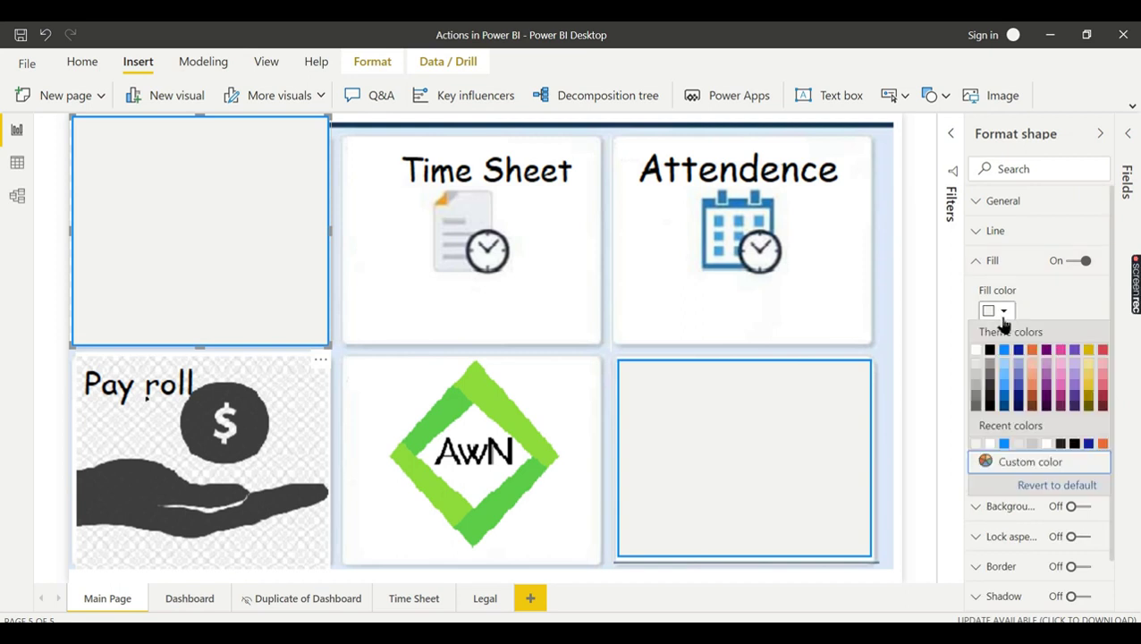
drag(1032, 372, 1113, 379)
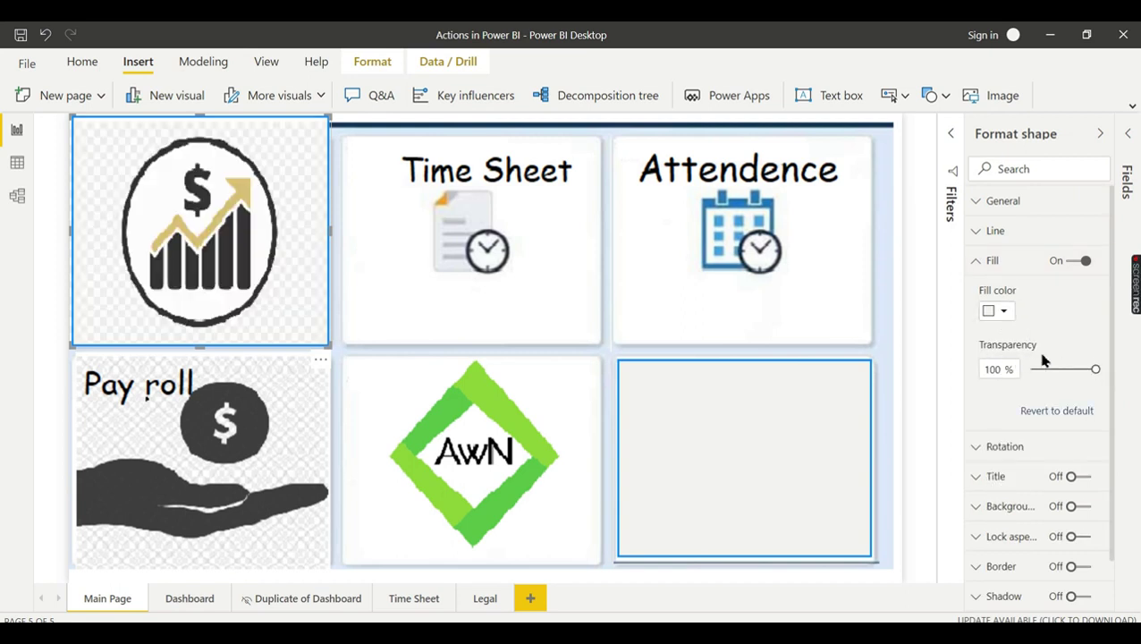
click(987, 258)
Step: Make the rectangle's outline colour white
click(990, 233)
click(996, 281)
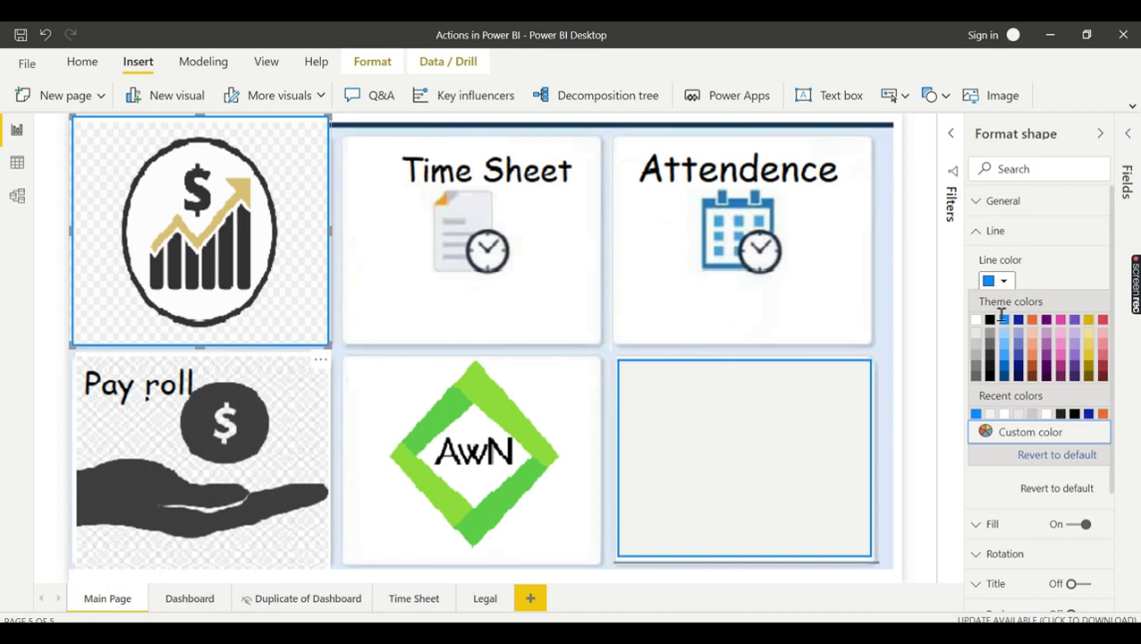
click(976, 322)
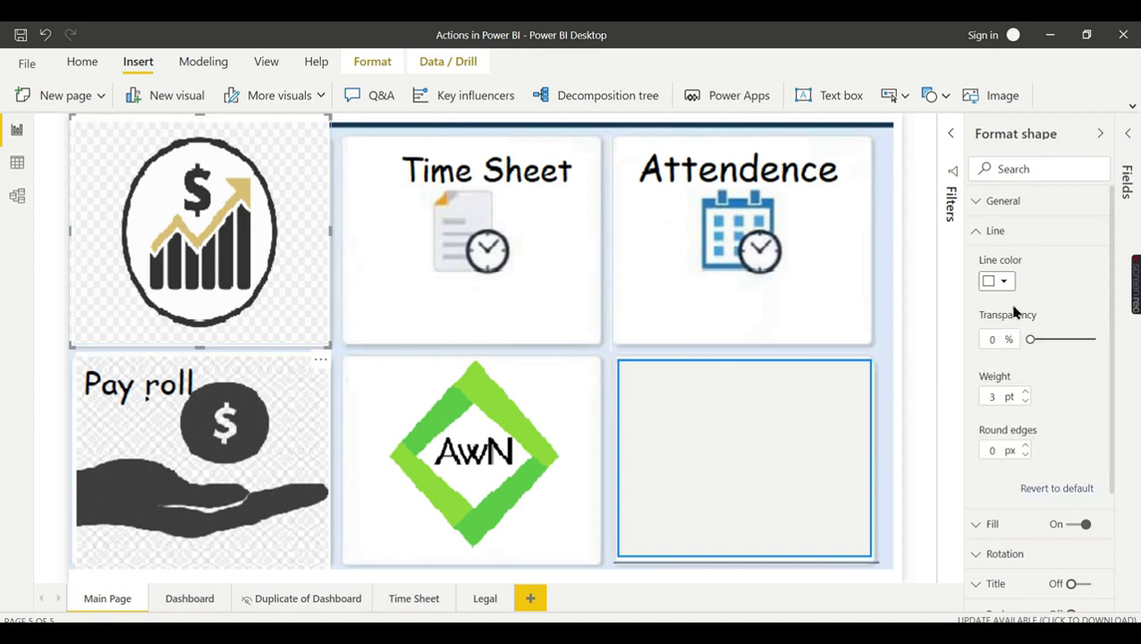
click(991, 233)
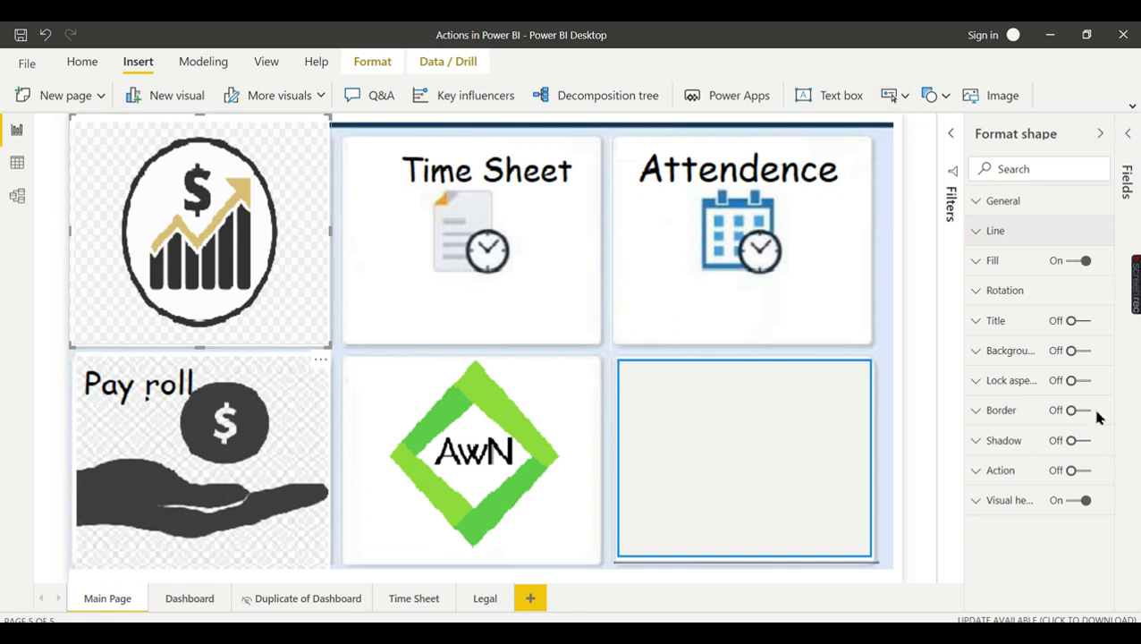
Step: Turn on the logo-tile shape's action as Page navigation with Dashboard as the destination
click(1024, 472)
click(1082, 471)
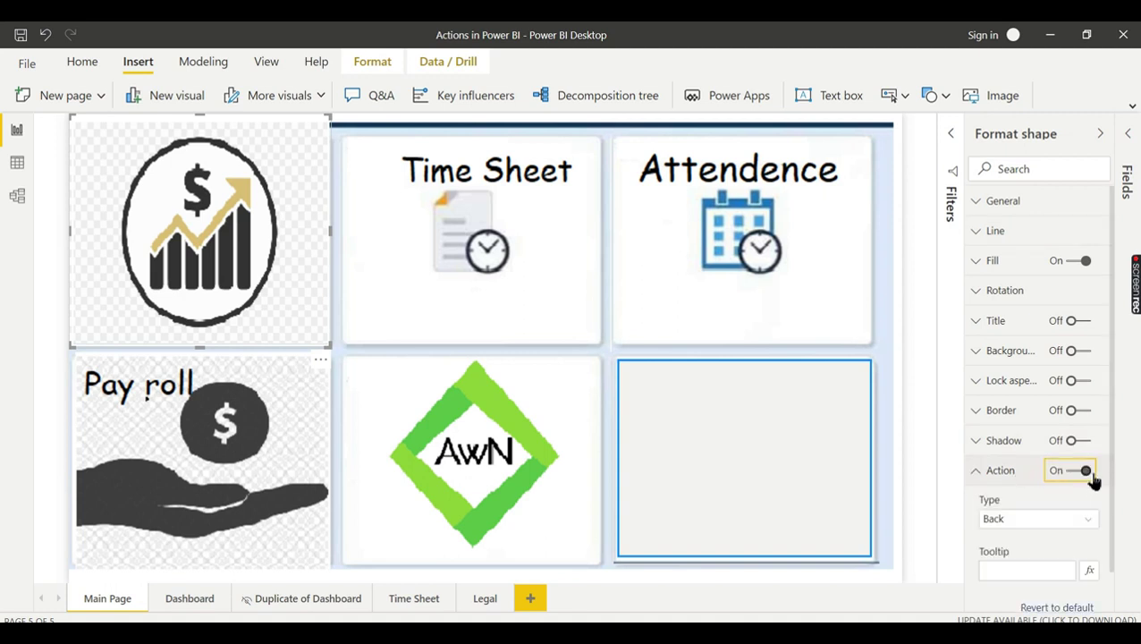
scroll(1054, 505, down, 1)
click(1022, 475)
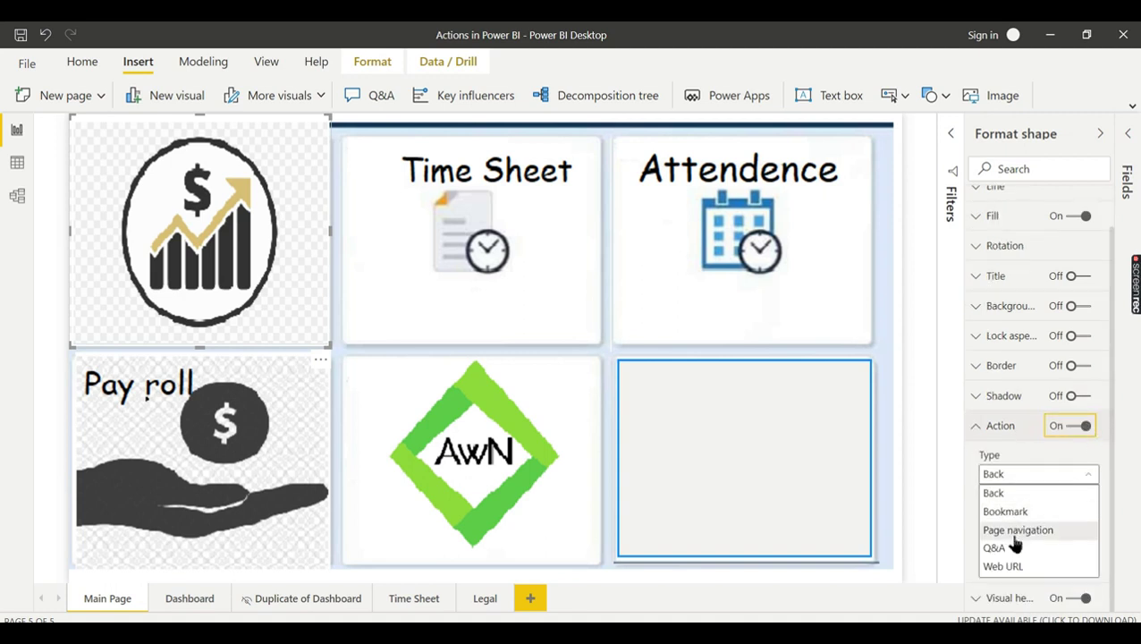
click(1015, 530)
scroll(1033, 487, down, 1)
click(1028, 476)
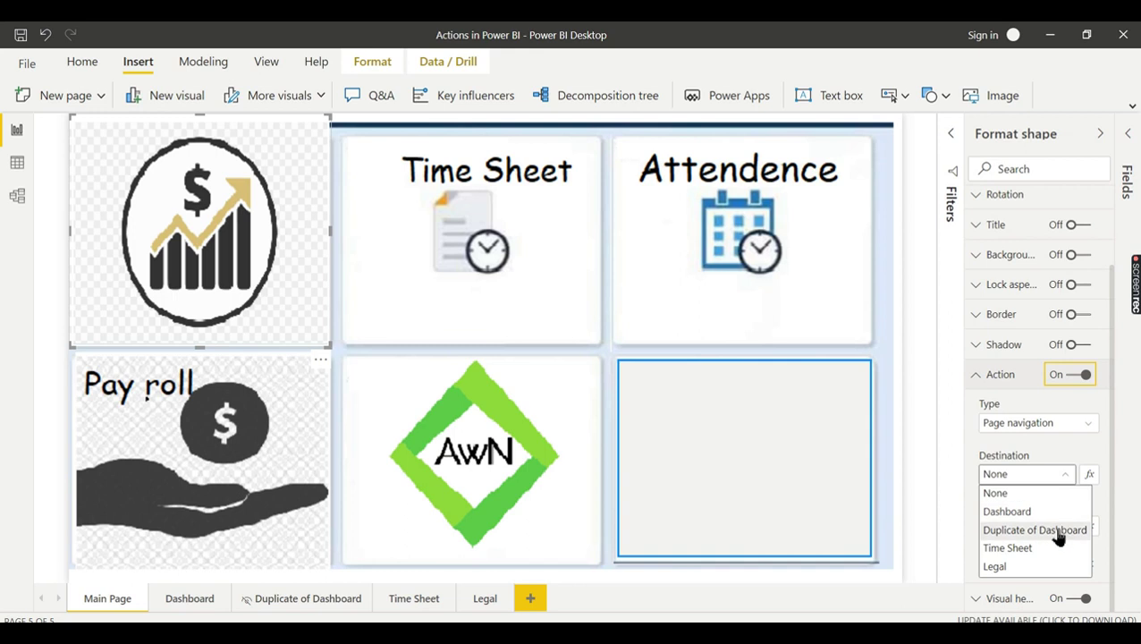
click(1017, 512)
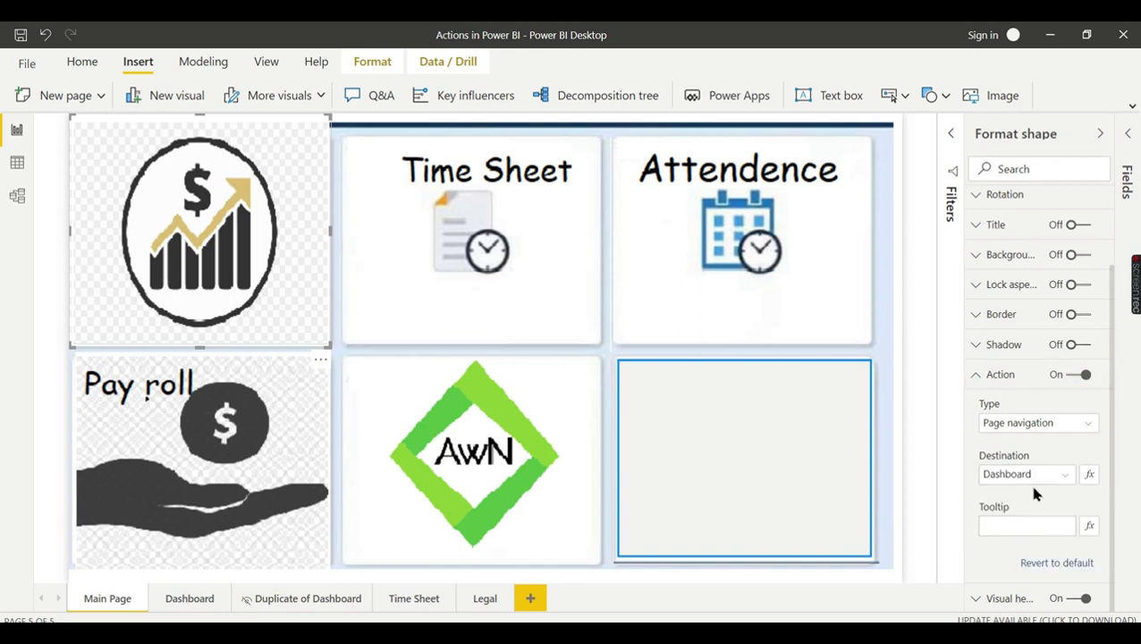
click(997, 374)
Step: Make the Legal-tile rectangle invisible with a white fill at 100% transparency and a white outline
click(669, 364)
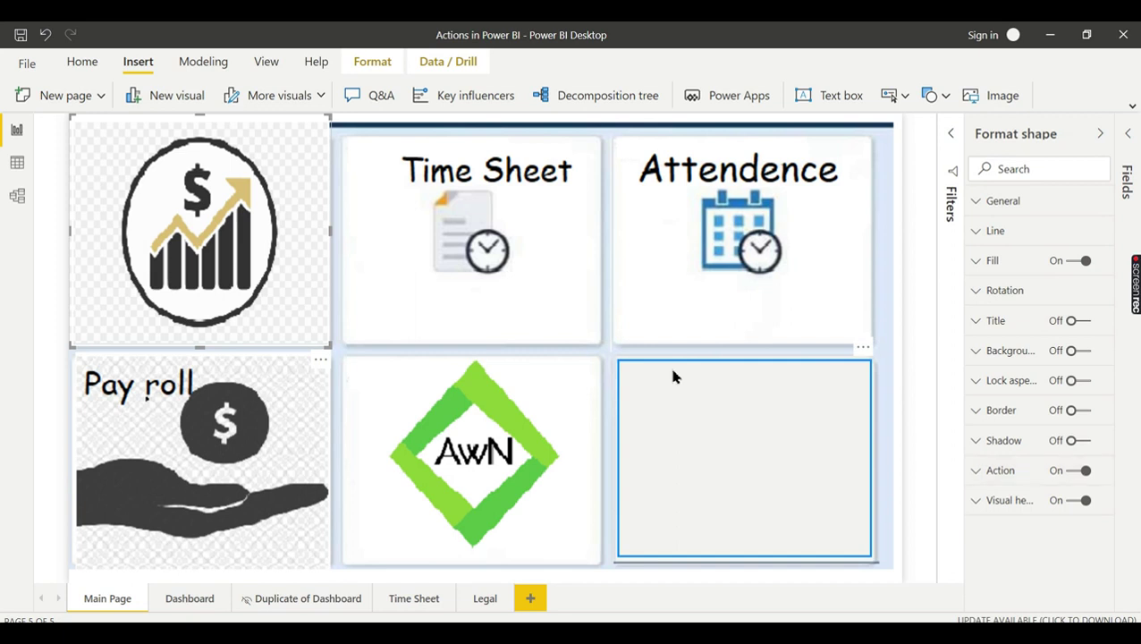
click(1020, 268)
click(1001, 310)
click(977, 349)
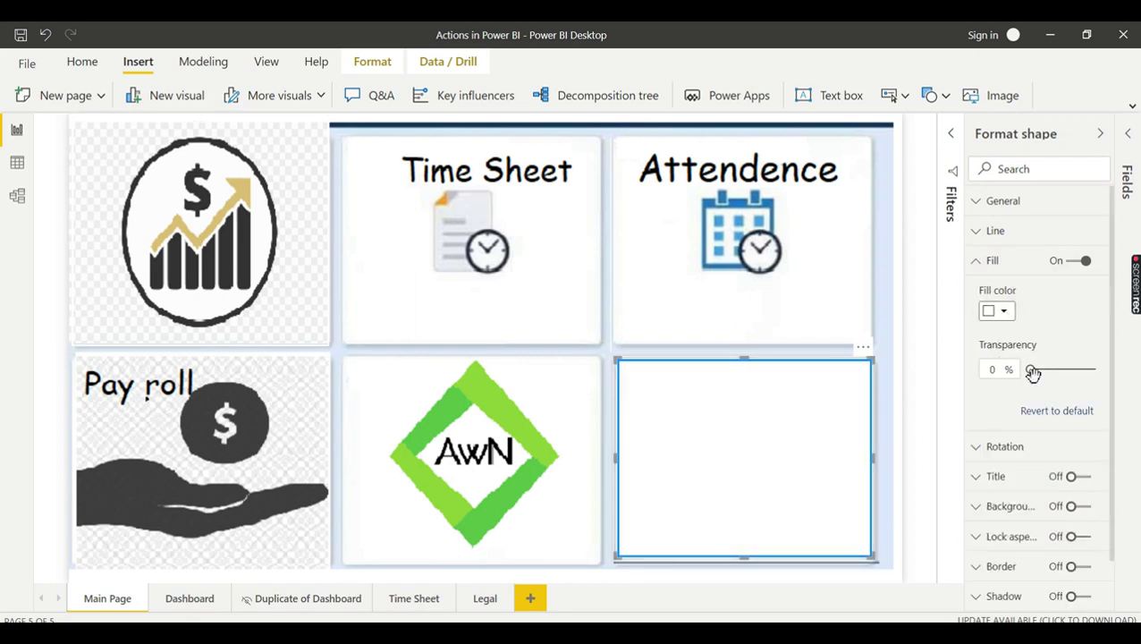
drag(1032, 371, 1094, 368)
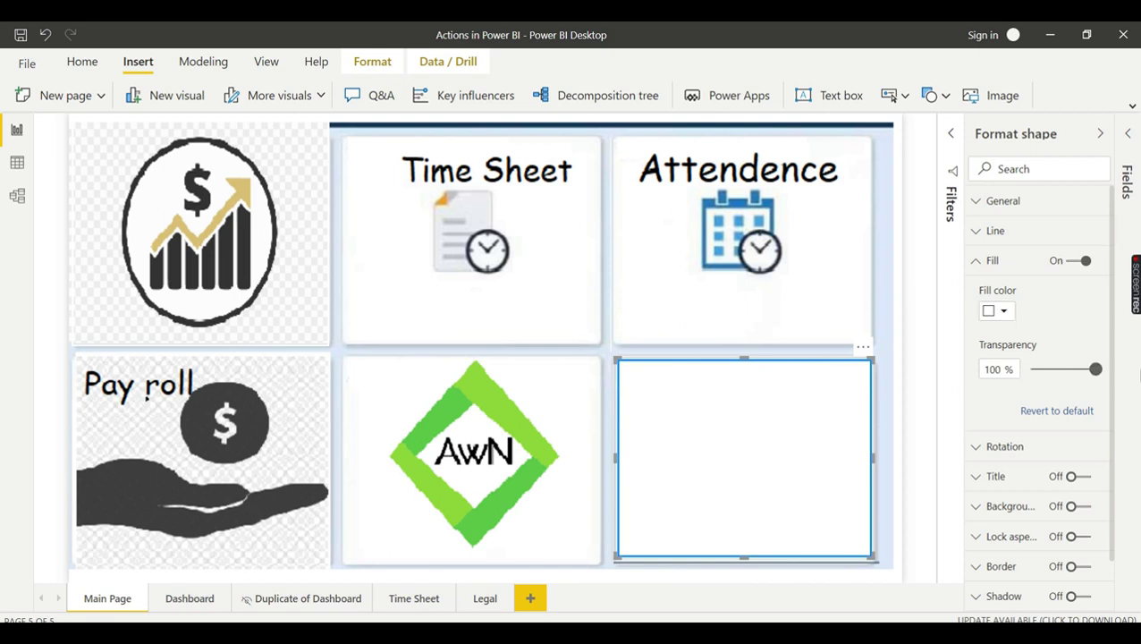
click(991, 260)
click(989, 234)
click(1000, 281)
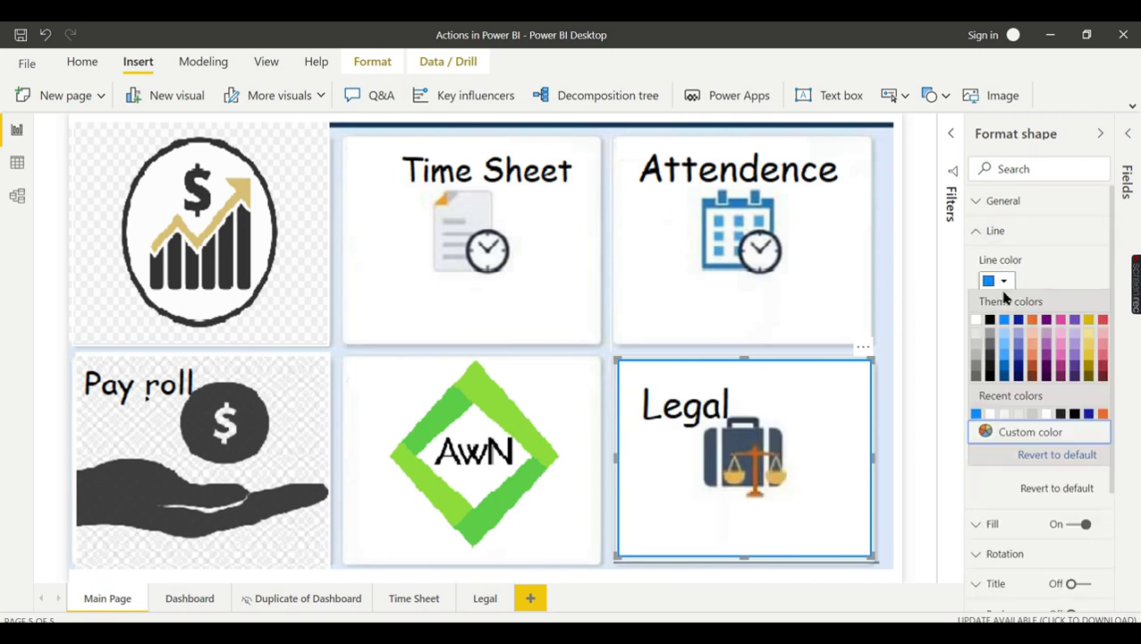
click(977, 320)
click(985, 233)
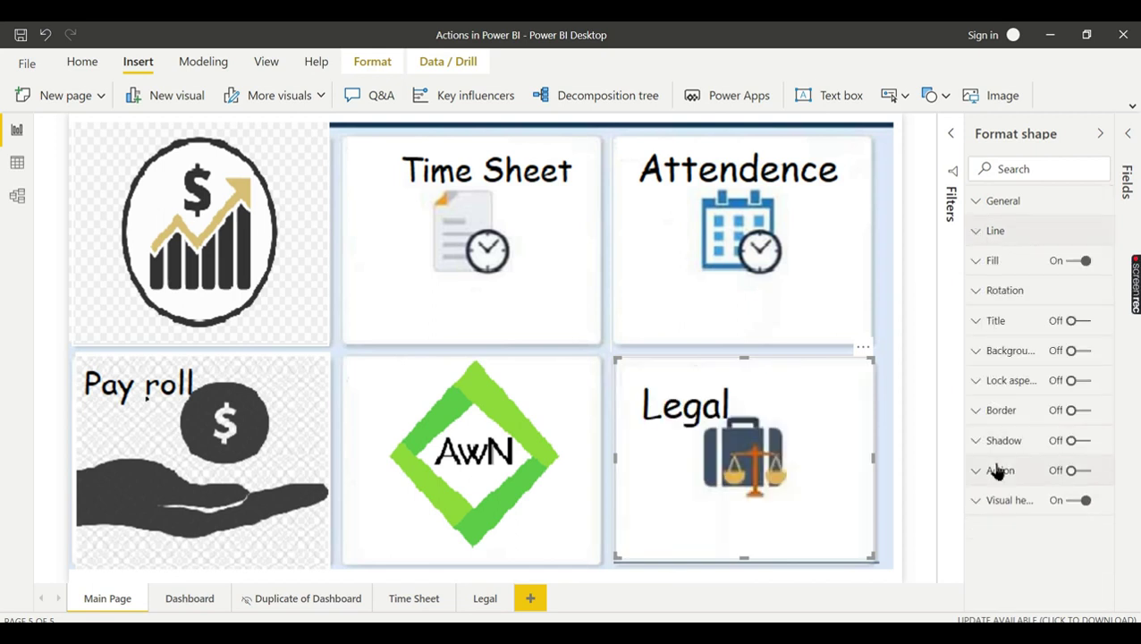
Step: Turn on the rectangle's action as Page navigation to the Legal page
click(995, 469)
scroll(1034, 469, down, 1)
click(1079, 426)
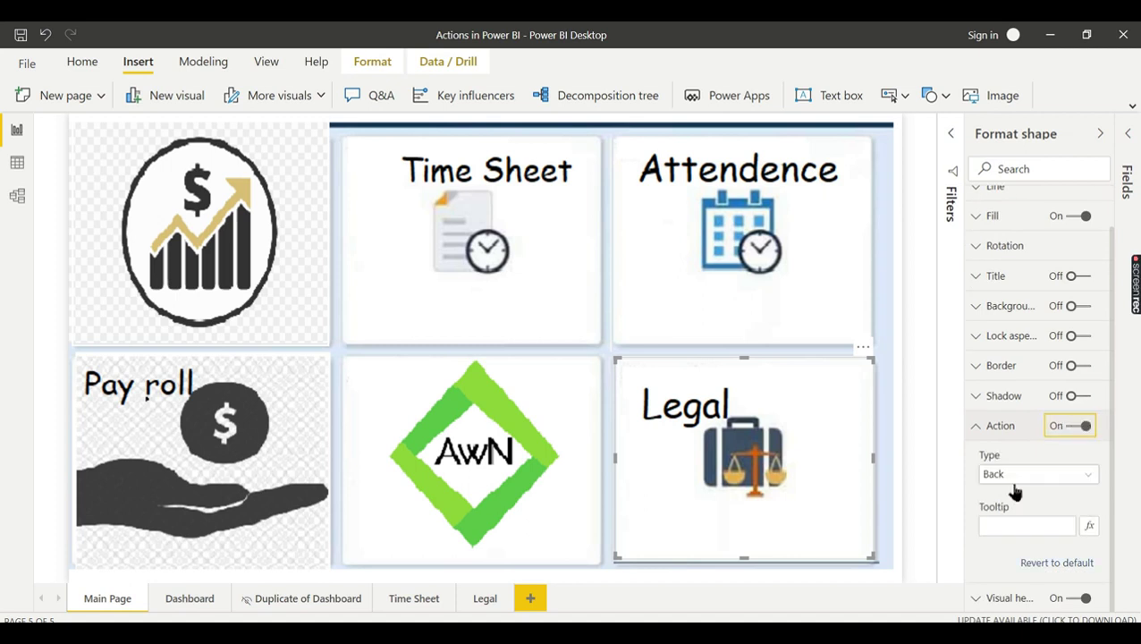
click(1012, 478)
click(1013, 530)
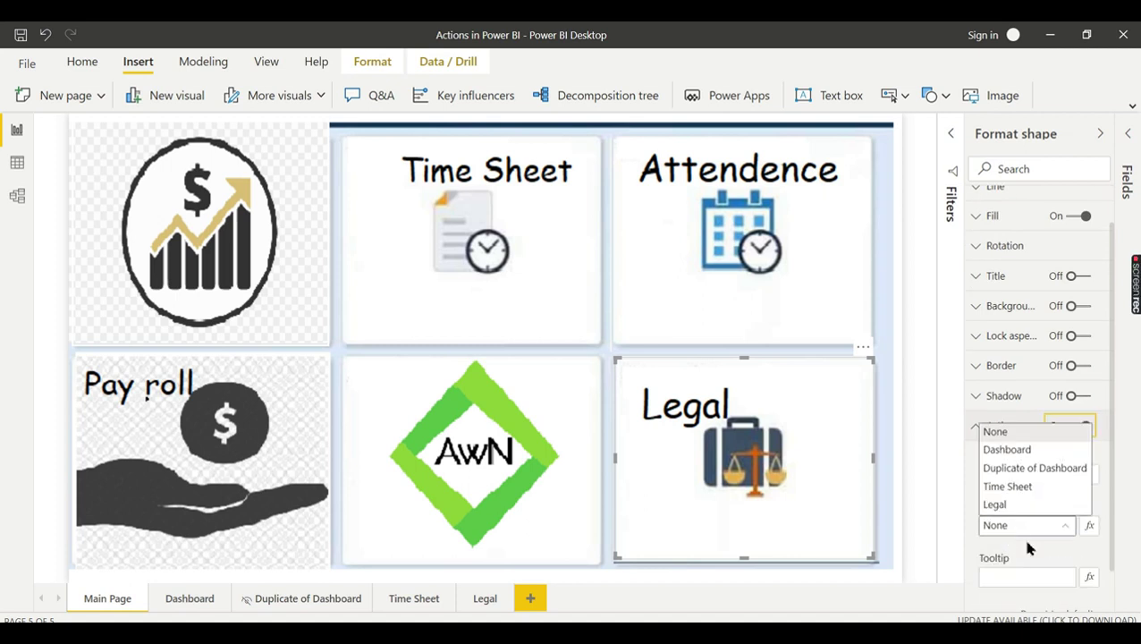
click(1023, 506)
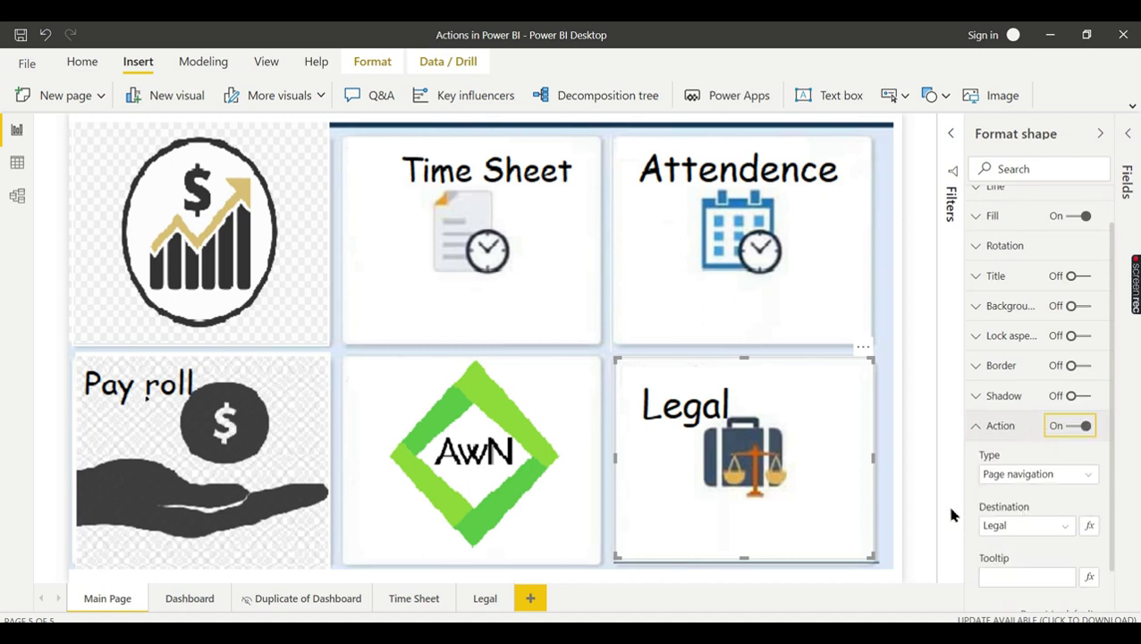
Step: Deselect the shape, then Ctrl+click the top-left logo tile to jump to the Dashboard page
click(888, 416)
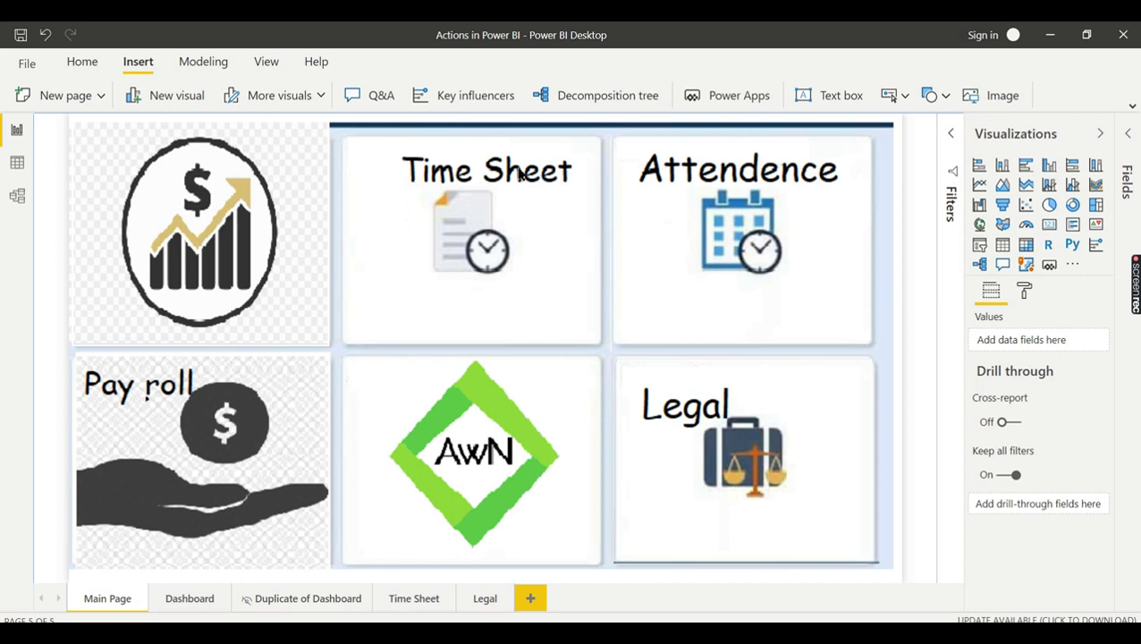
mouse_move(202, 460)
ctrl+click(289, 172)
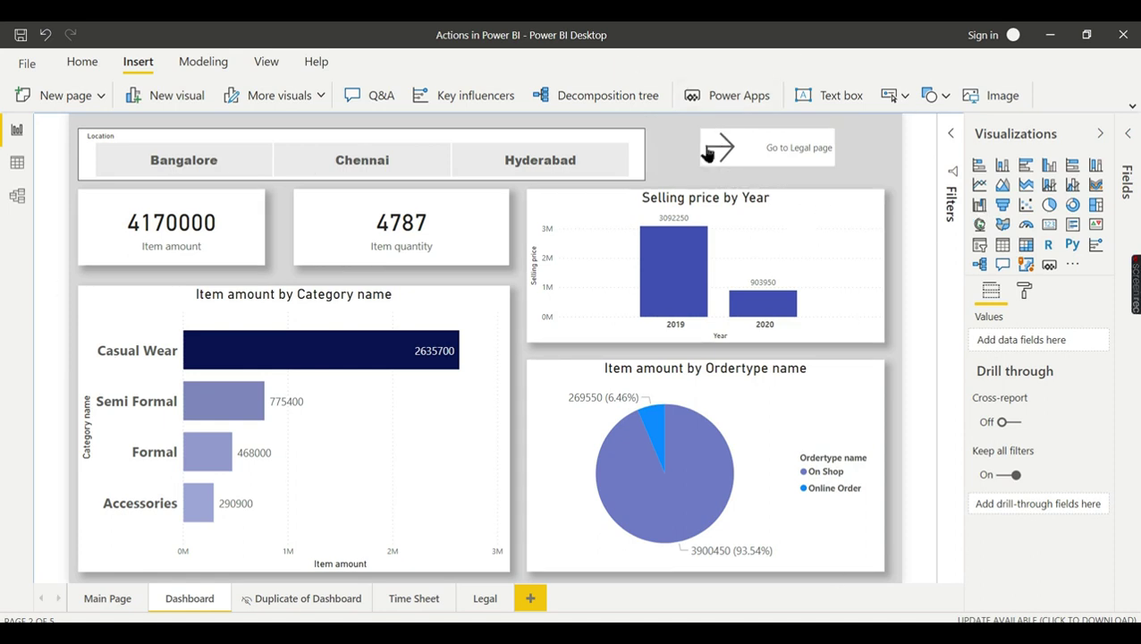
mouse_move(758, 152)
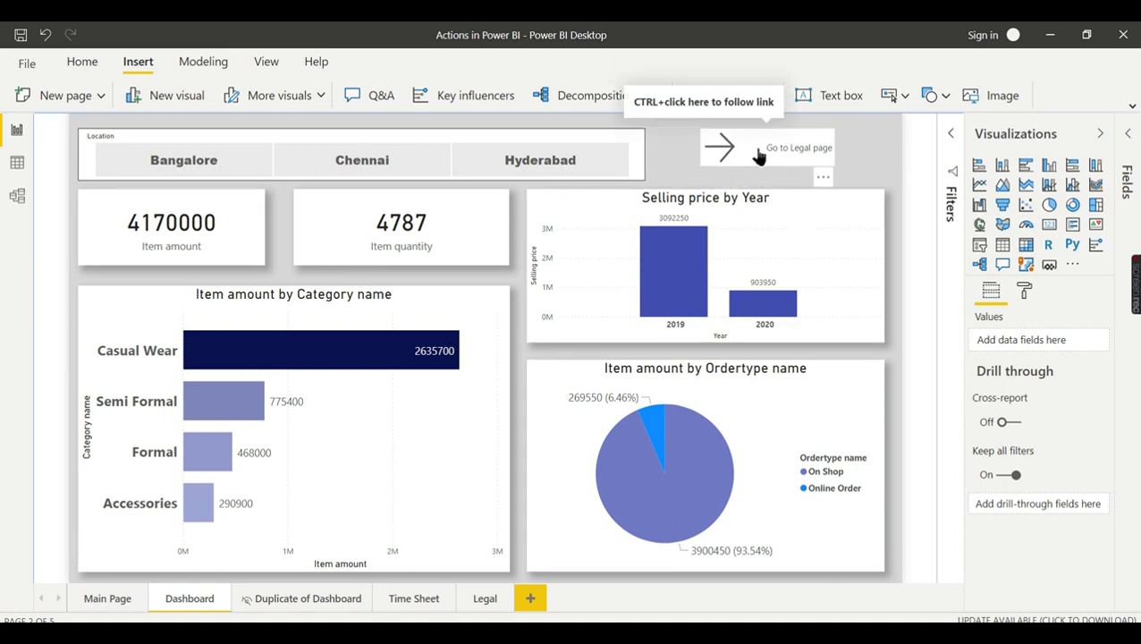
Step: Narrow the Go to Legal page button and paste a duplicate of it
click(737, 170)
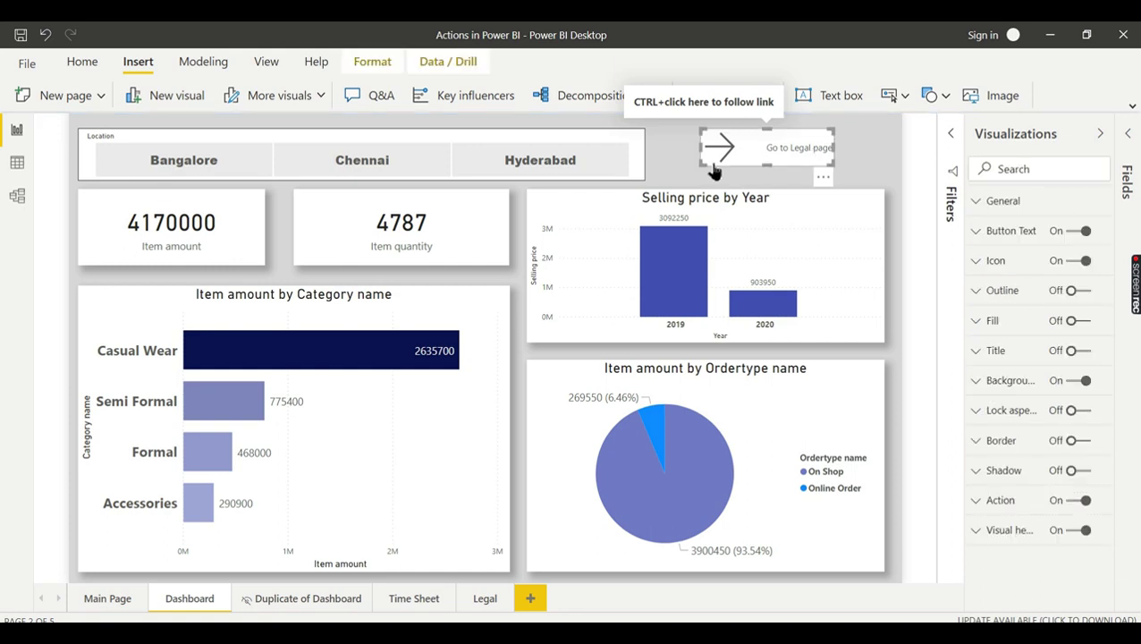
mouse_move(702, 164)
mouse_down()
mouse_move(833, 157)
mouse_move(823, 164)
mouse_up()
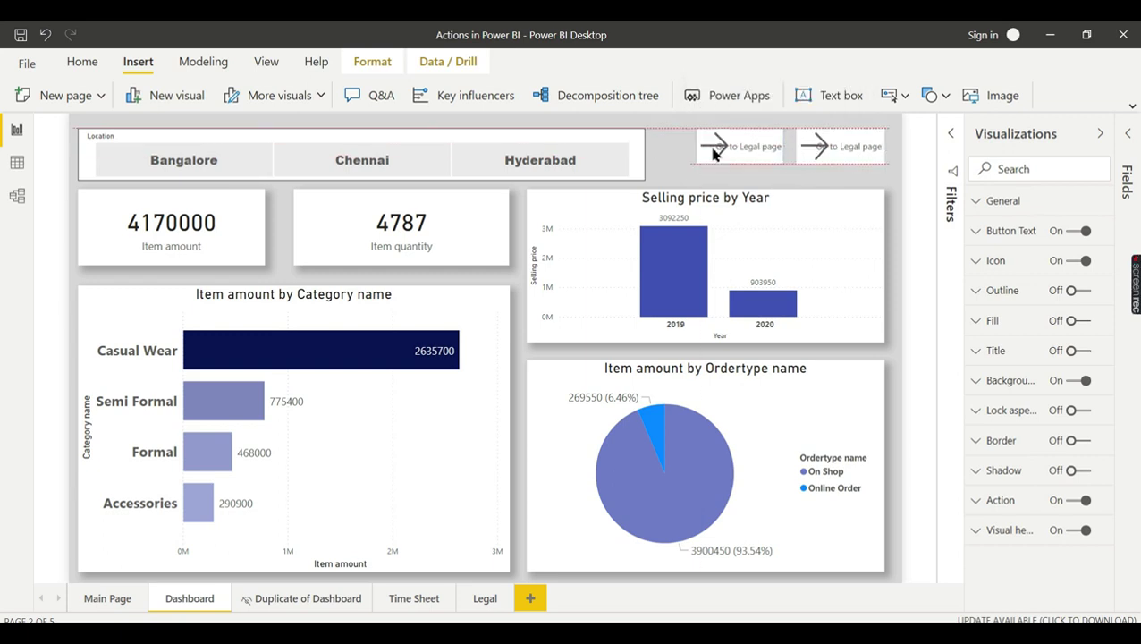
key(ctrl+c)
key(ctrl+v)
Step: Change the duplicate button's icon shape to Left arrow
click(999, 260)
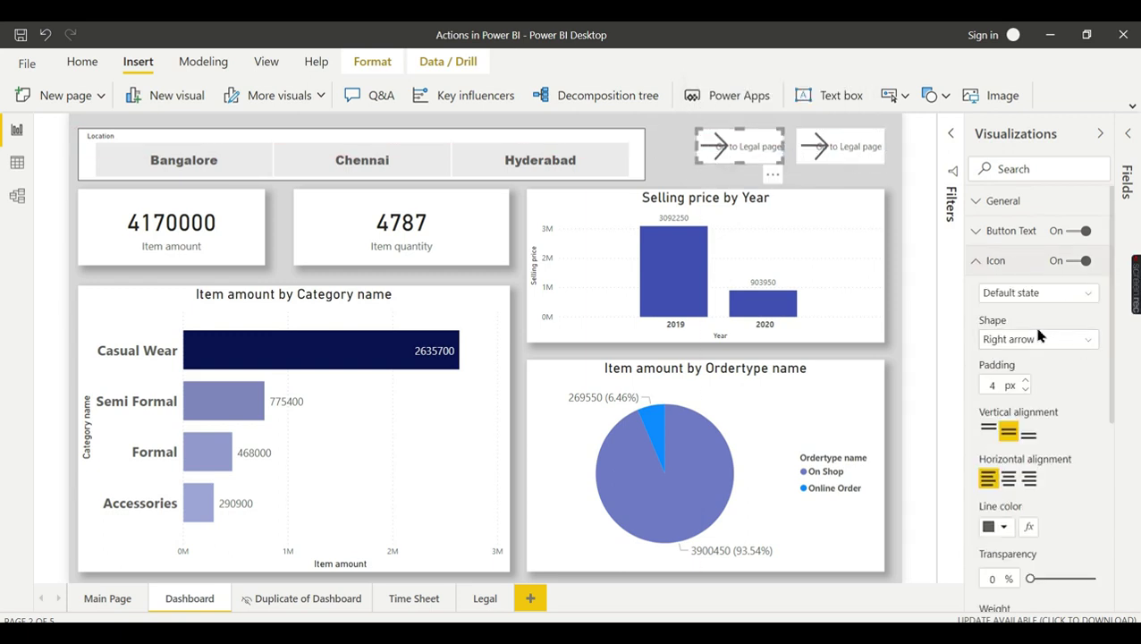
click(1012, 339)
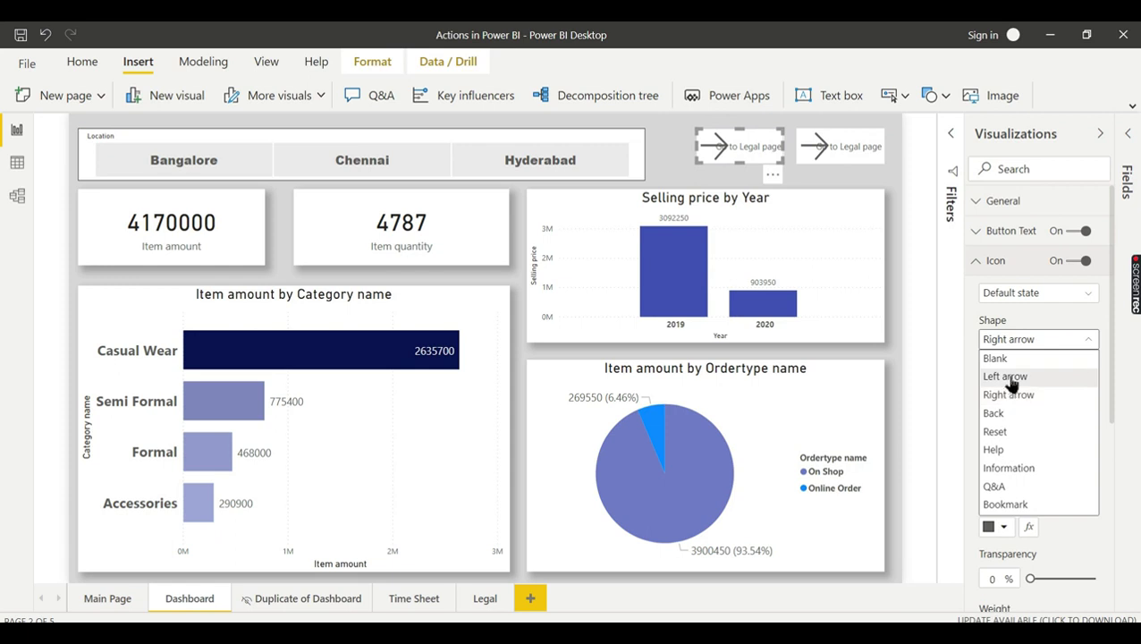
click(1011, 377)
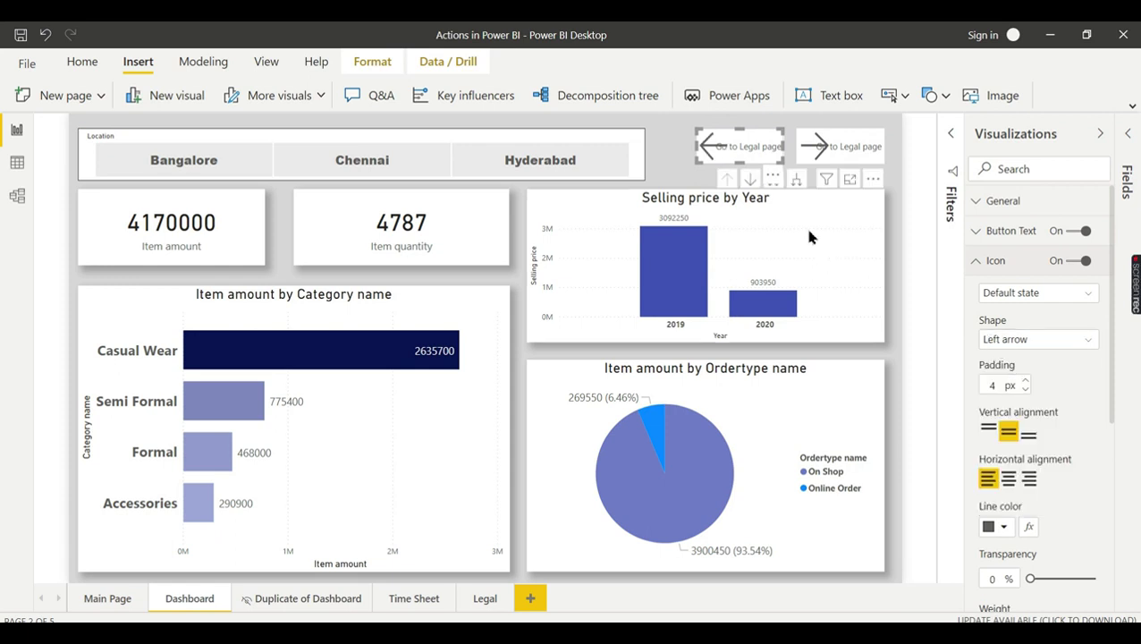
click(1039, 300)
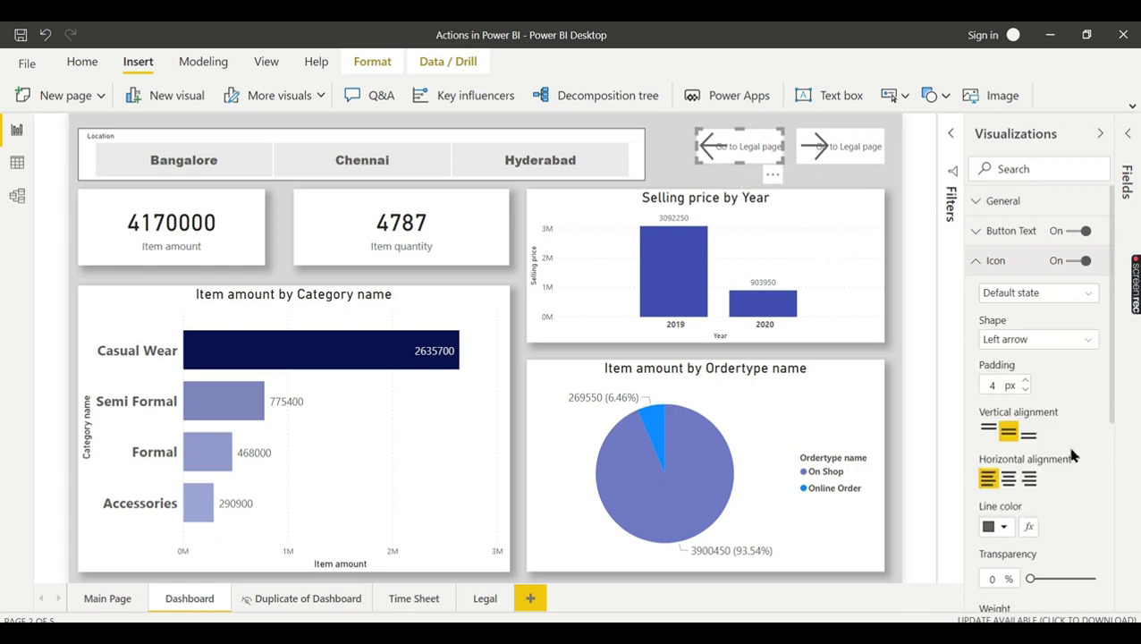
click(988, 260)
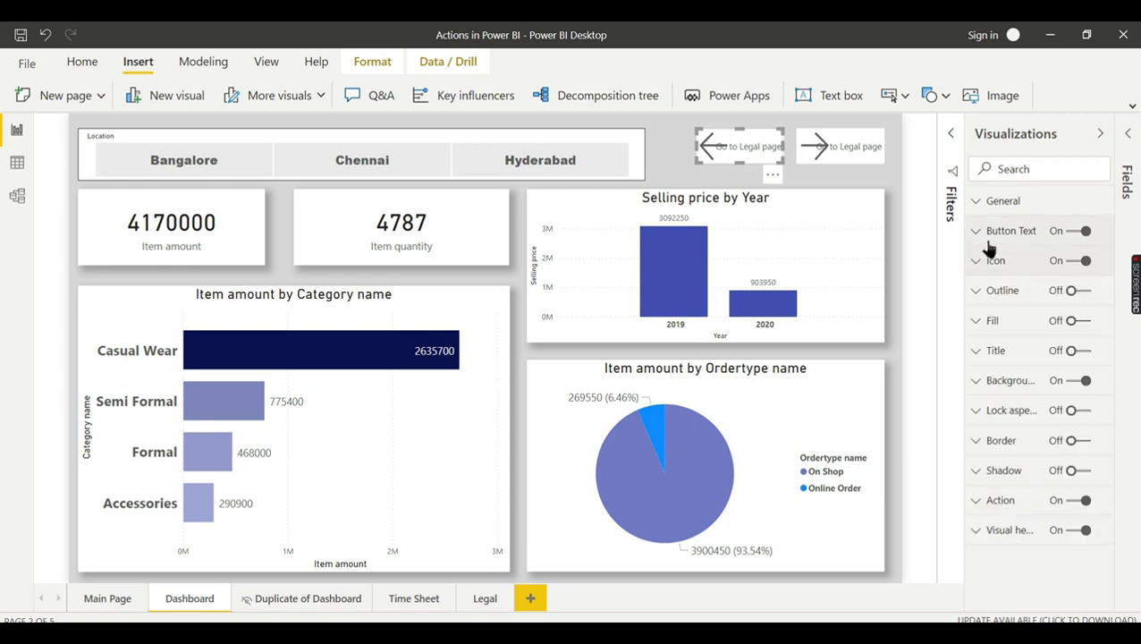
Step: Start relabelling the duplicate button's text to 'Go to main Page'
click(988, 231)
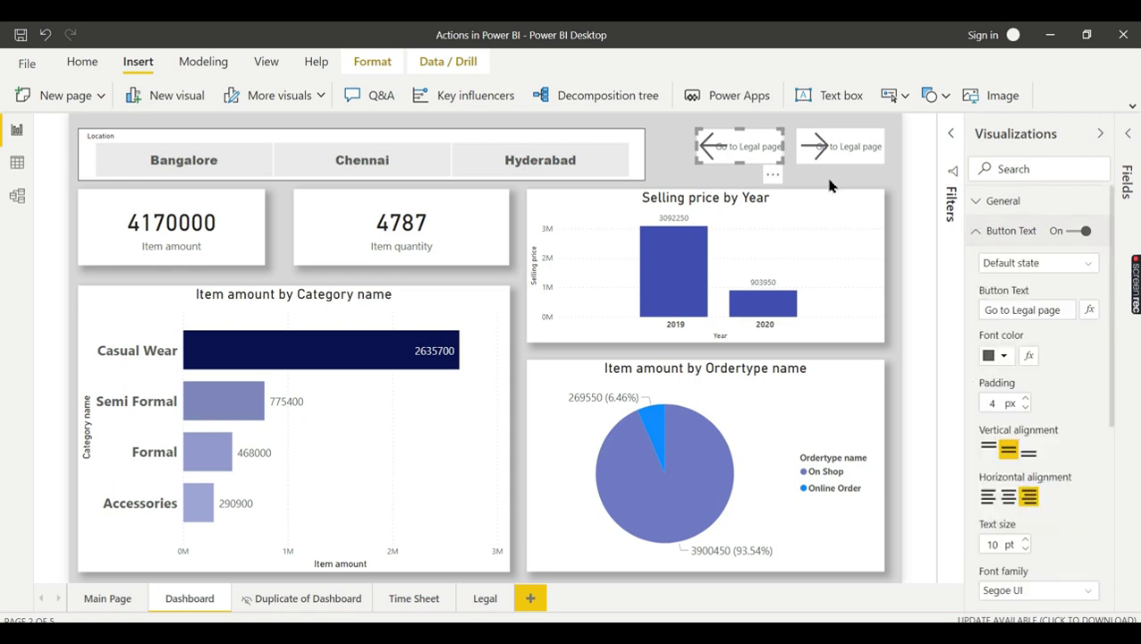
click(1057, 265)
click(1029, 316)
text(Main to)
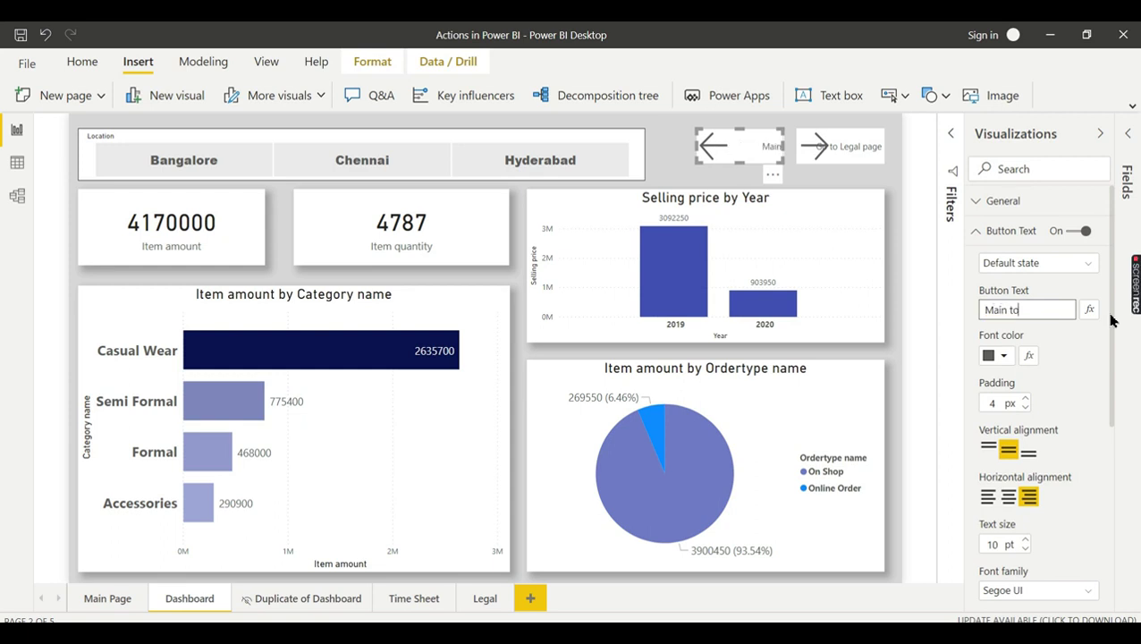
key(ctrl+a)
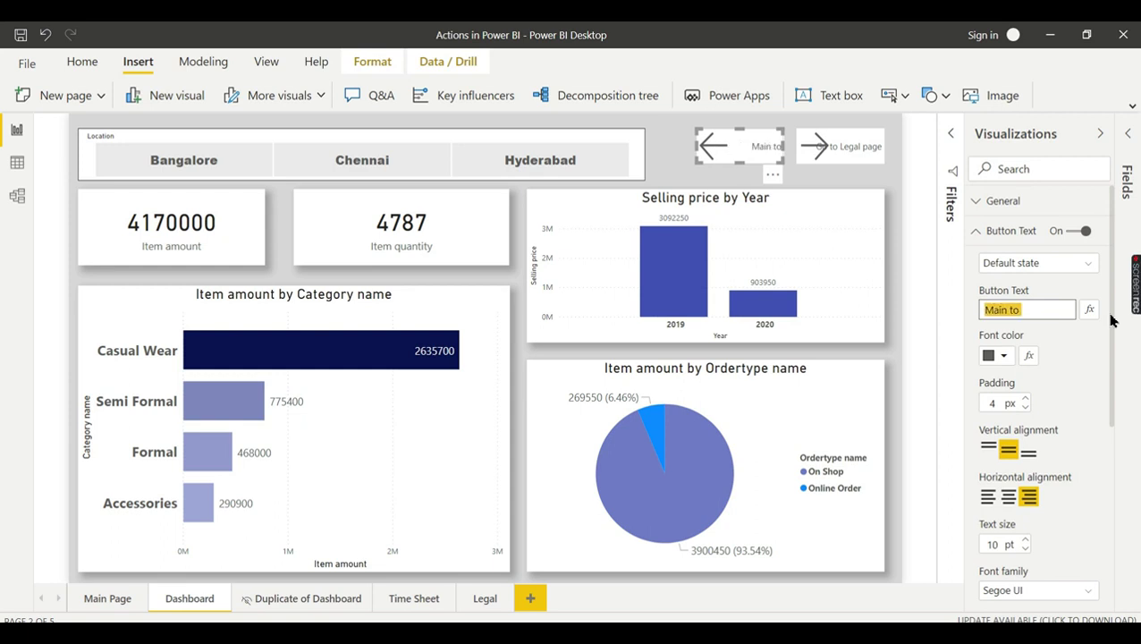
text(Go to m)
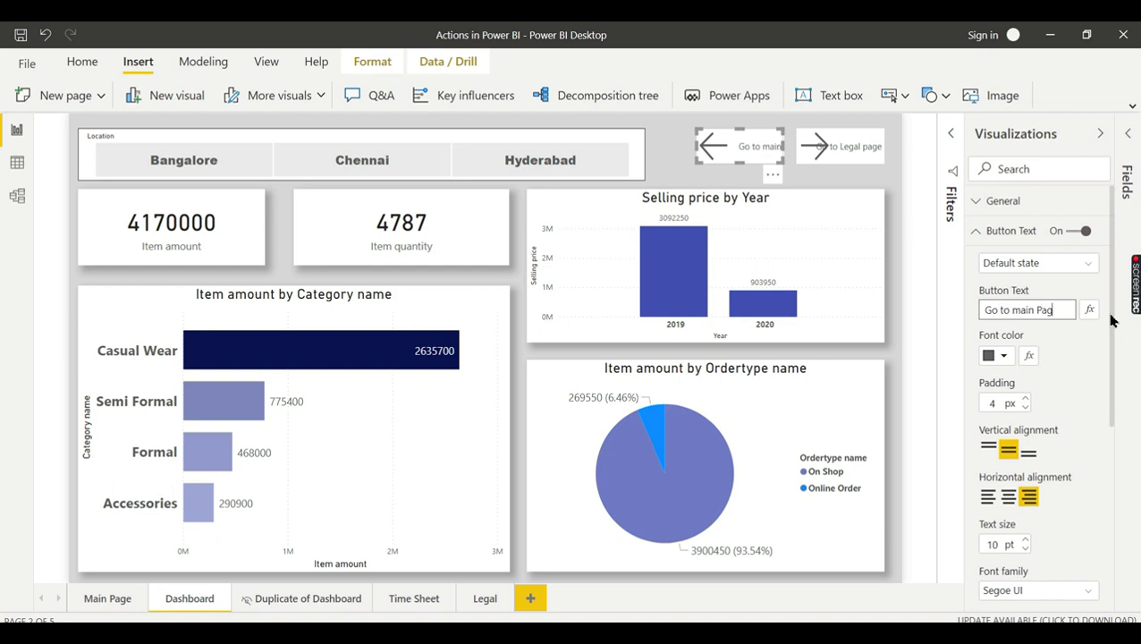
text(e)
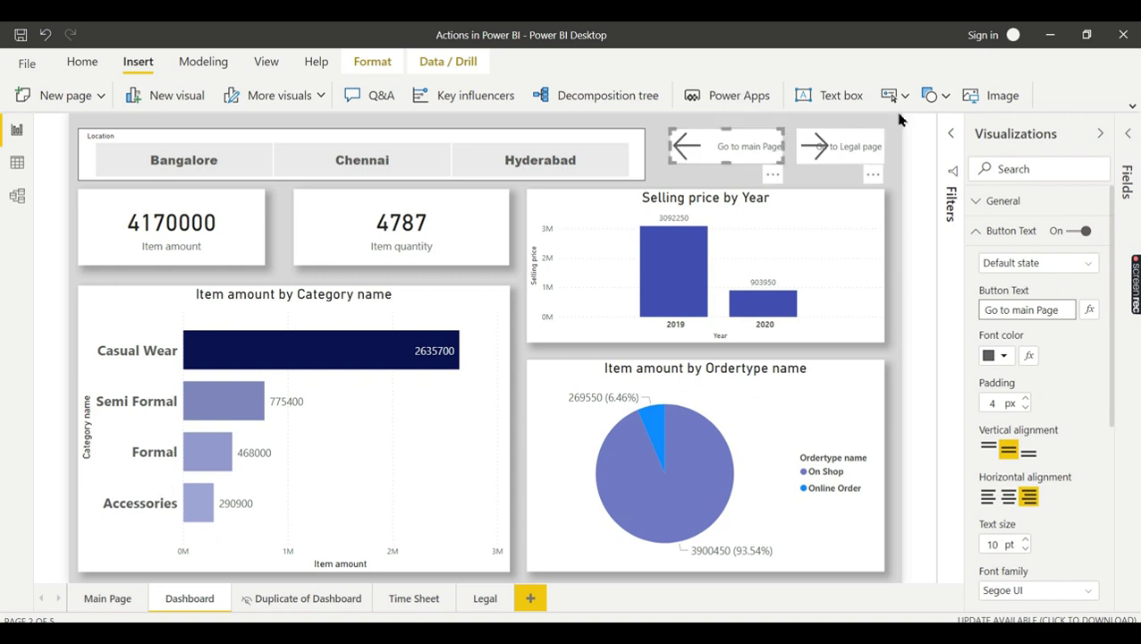
Step: Delete the Go to Legal page button and move Go to main Page to the top-right corner
click(841, 136)
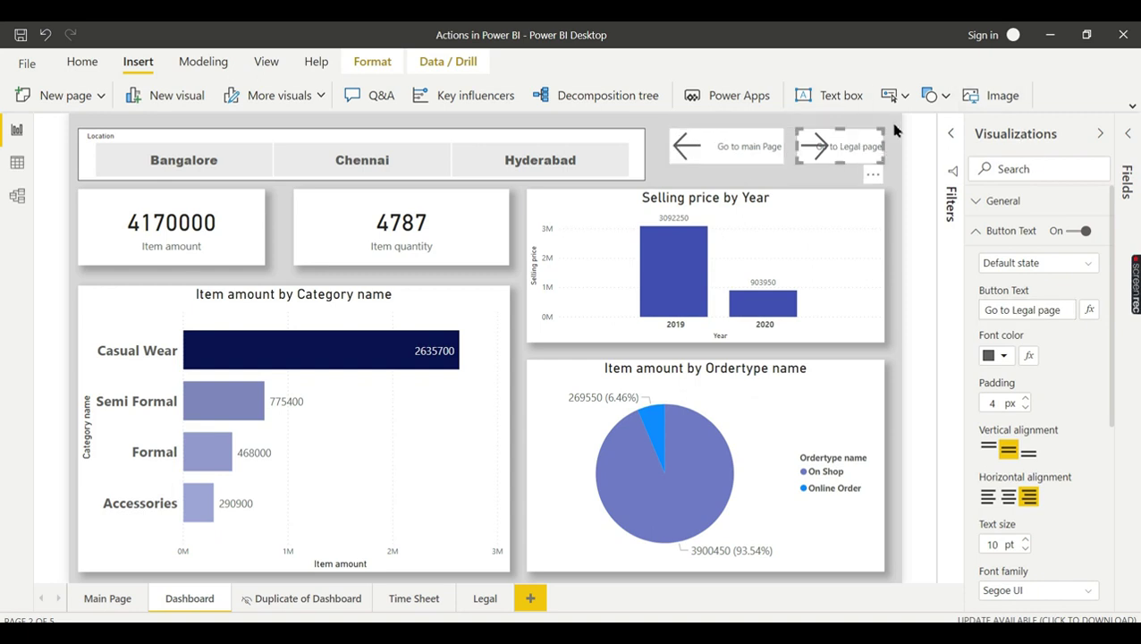
key(Delete)
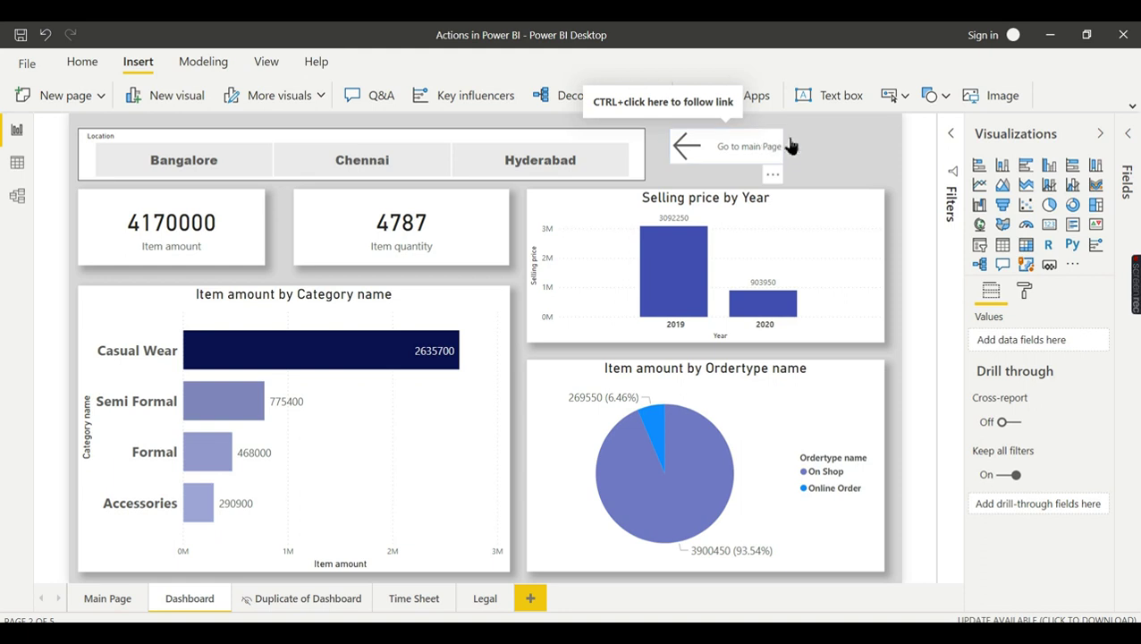
mouse_move(787, 143)
mouse_down()
mouse_move(885, 128)
mouse_move(865, 137)
mouse_up()
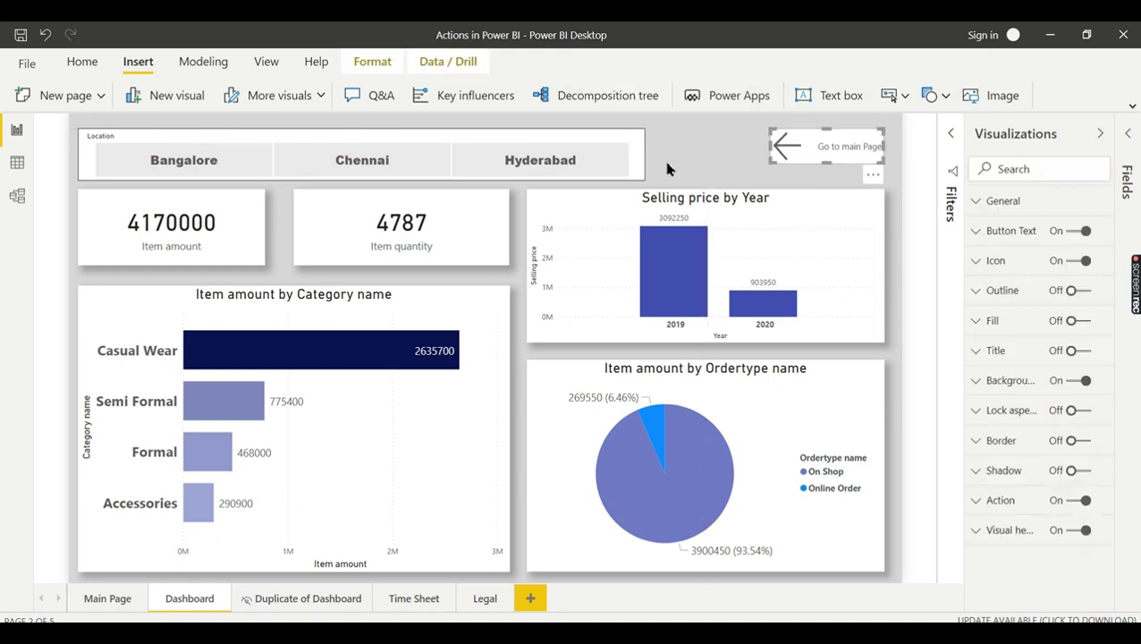
Step: Set the Go to main Page button's navigation destination to Main Page
click(1028, 500)
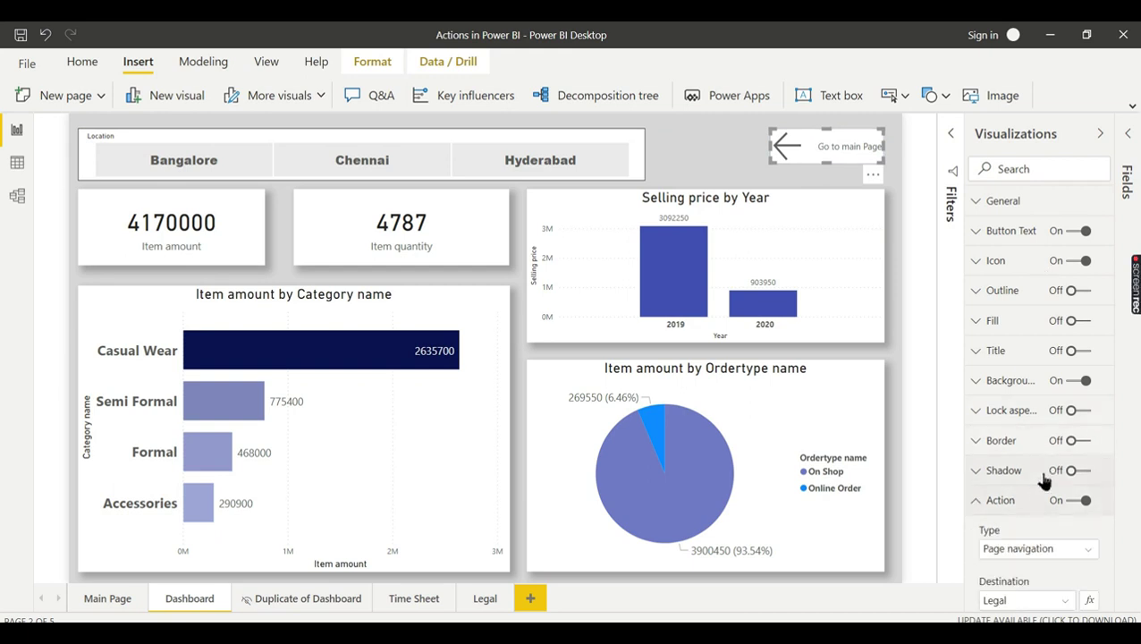
scroll(1037, 501, down, 3)
click(1010, 474)
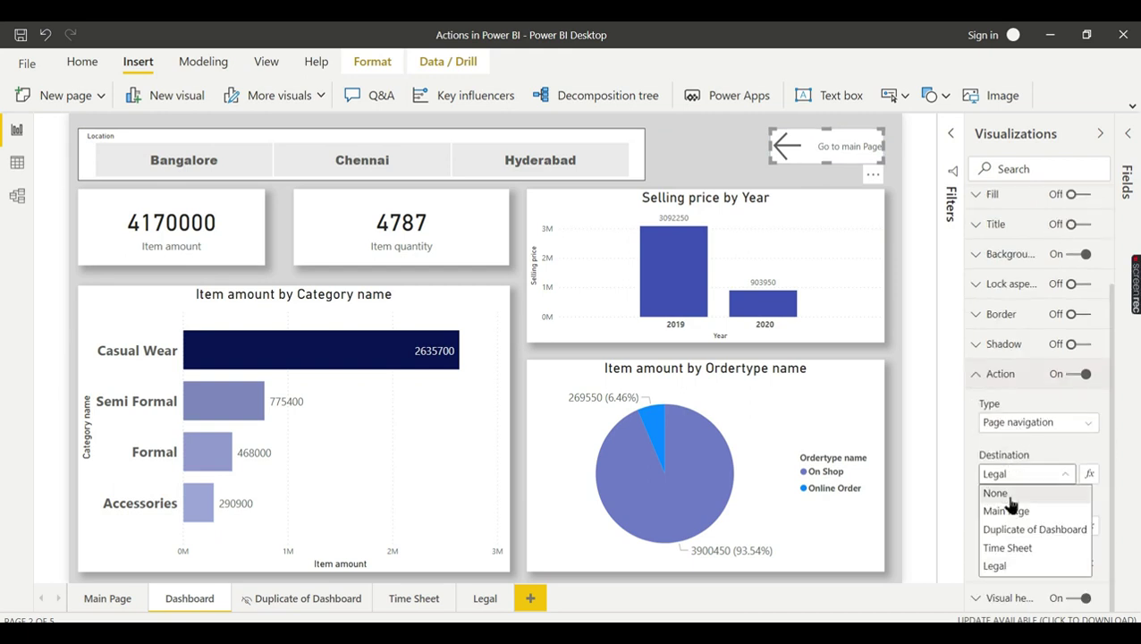
click(1006, 512)
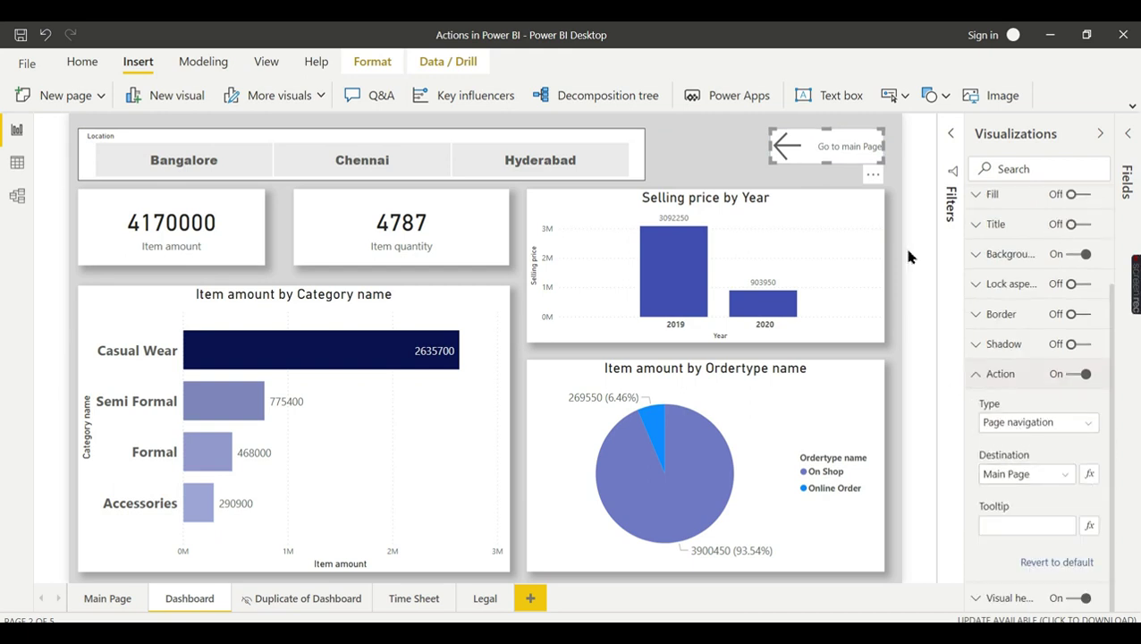
Step: Ctrl+click the back button to reach Main Page, then the Legal tile to open the Legal page
ctrl+click(824, 159)
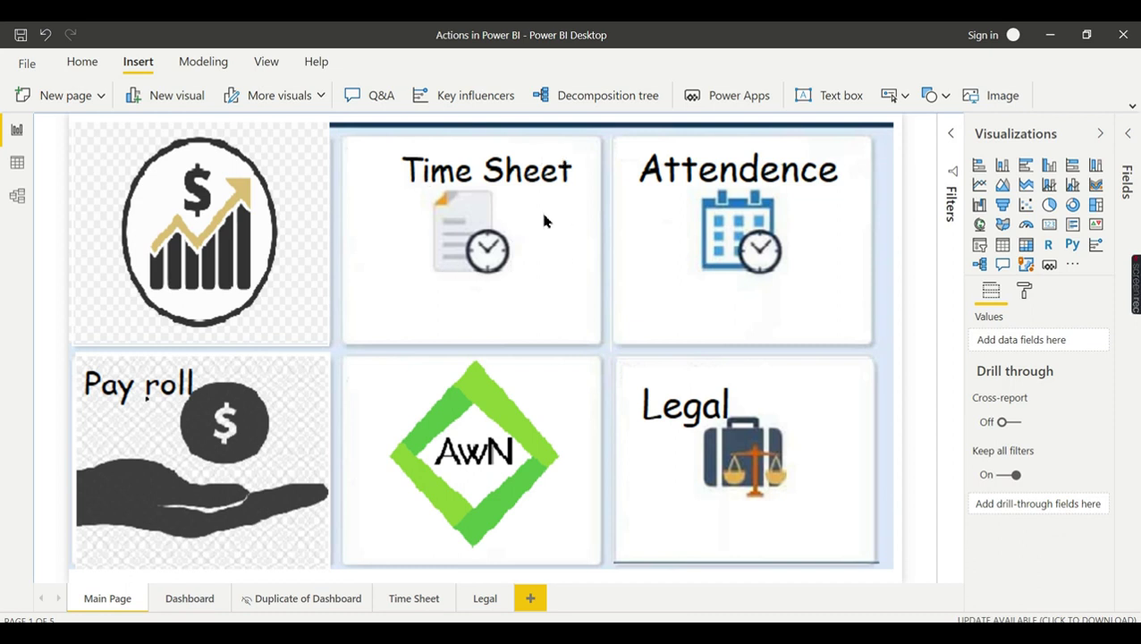
ctrl+click(699, 385)
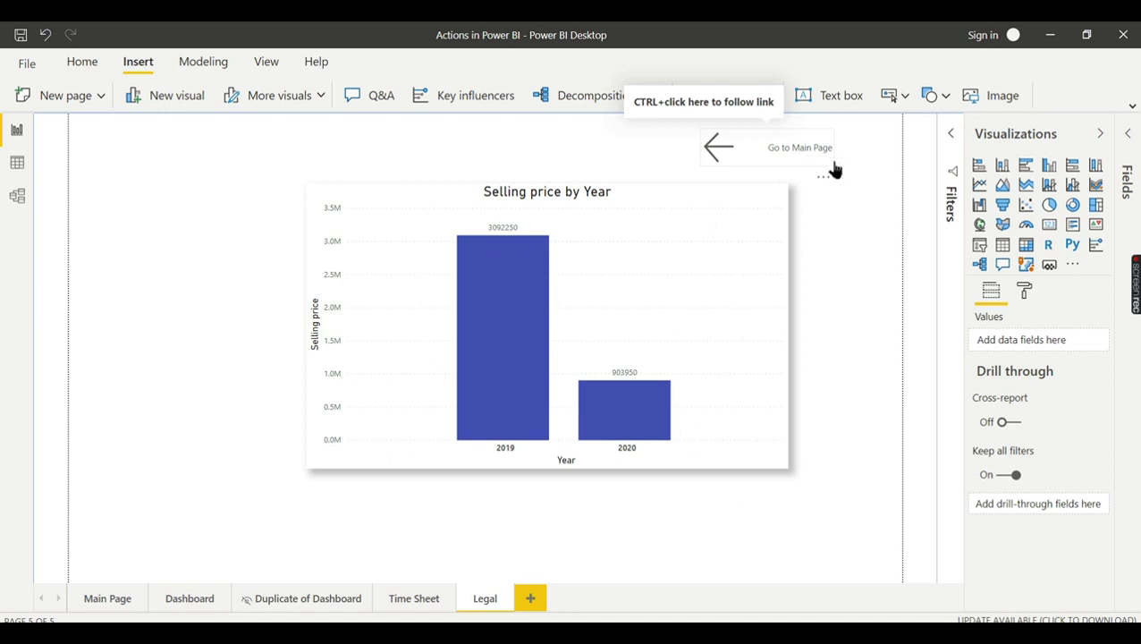
click(1022, 295)
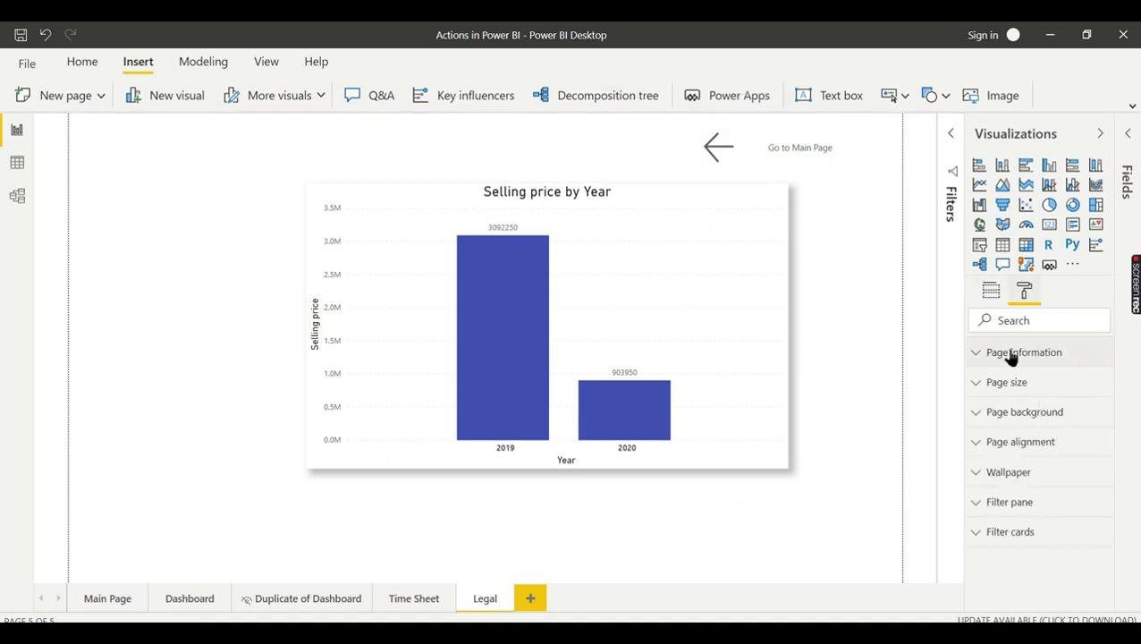
Step: Change the Legal page's Go to Main Page button destination from Dashboard to Main Page
click(766, 143)
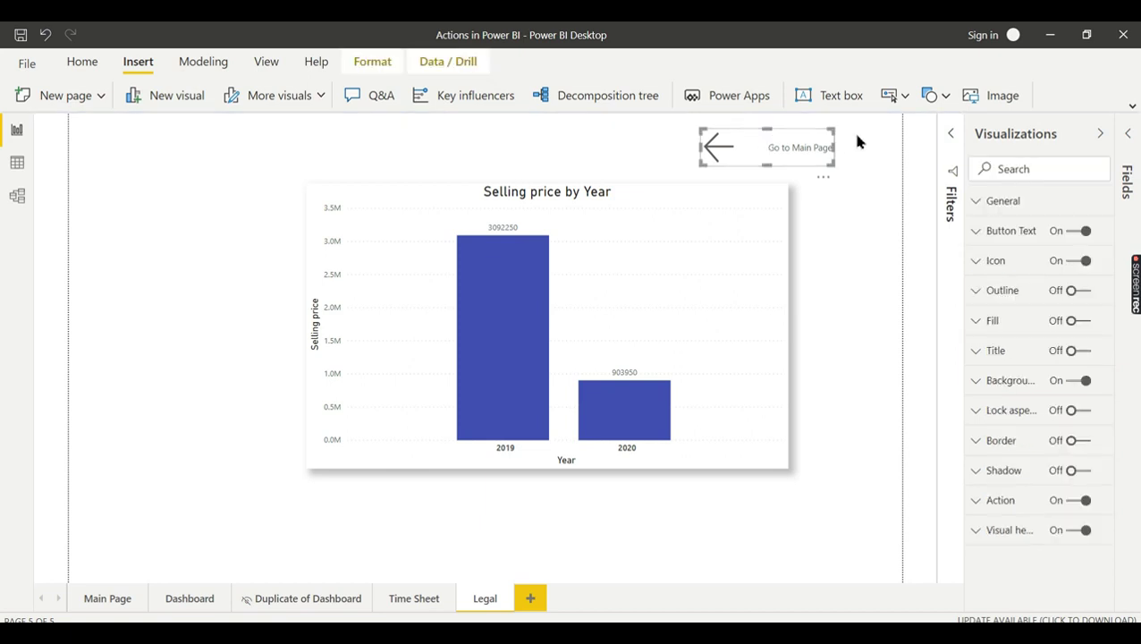
click(1006, 502)
scroll(1051, 559, down, 2)
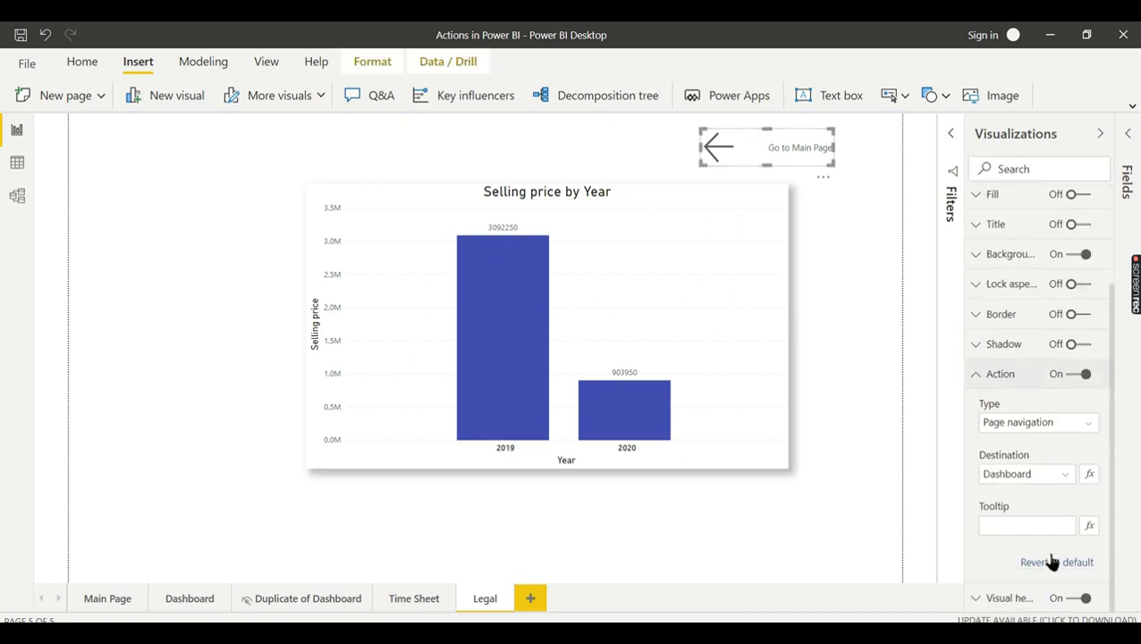
click(1026, 474)
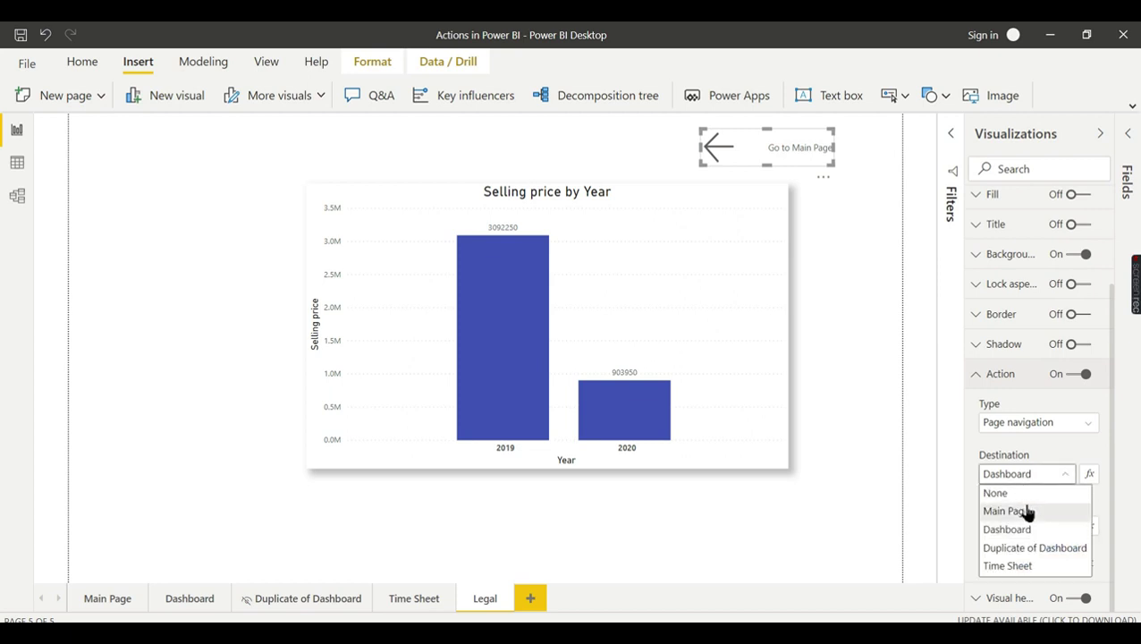
click(1024, 510)
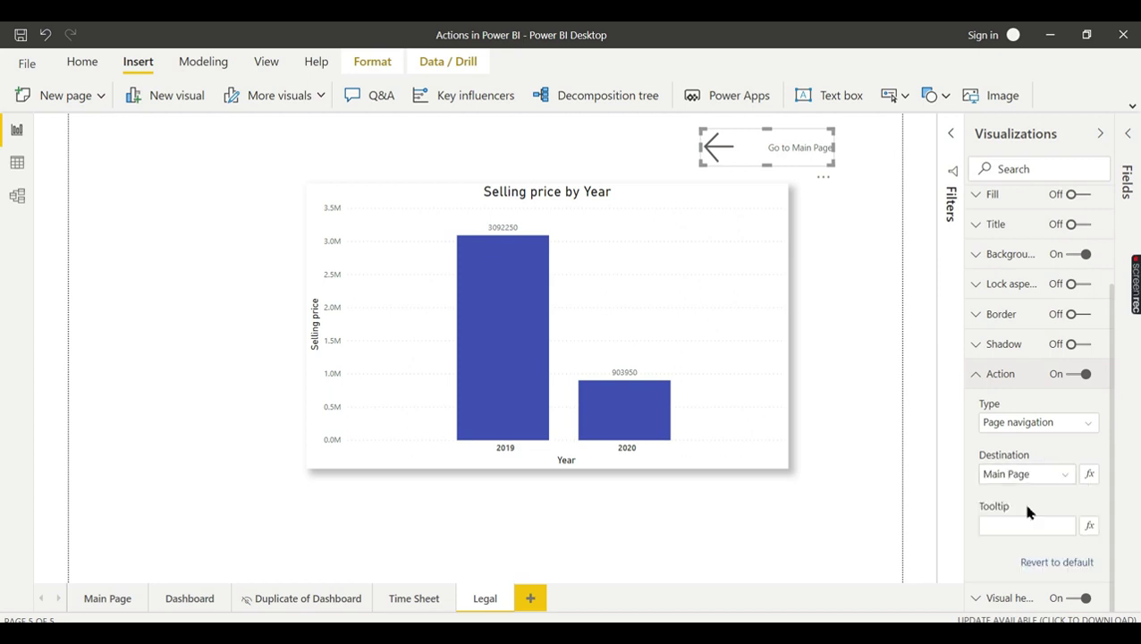
Step: Ctrl+click the Legal page's Go to Main Page button to return to the six-tile Main Page
ctrl+click(776, 146)
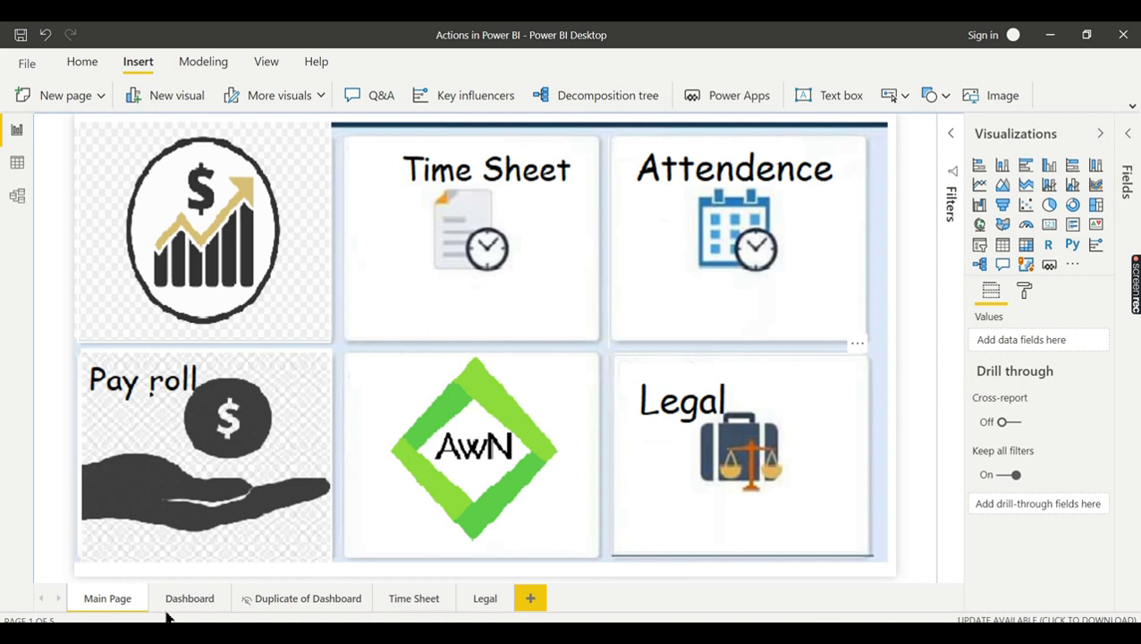